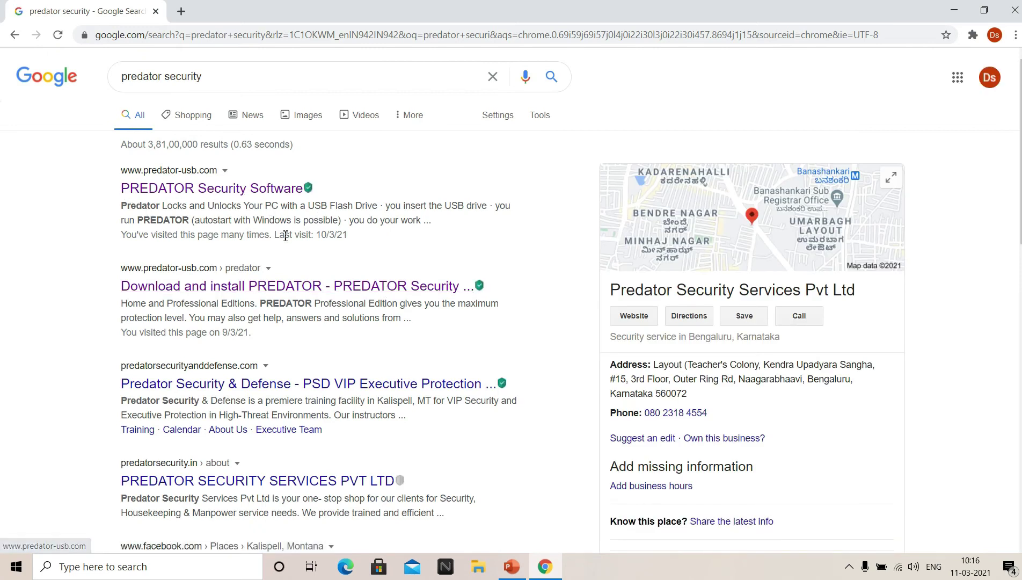
Step: Open the PREDATOR Security Software site and go to the Predator Professional Edition download page, reviewing the available Windows packages
click(226, 190)
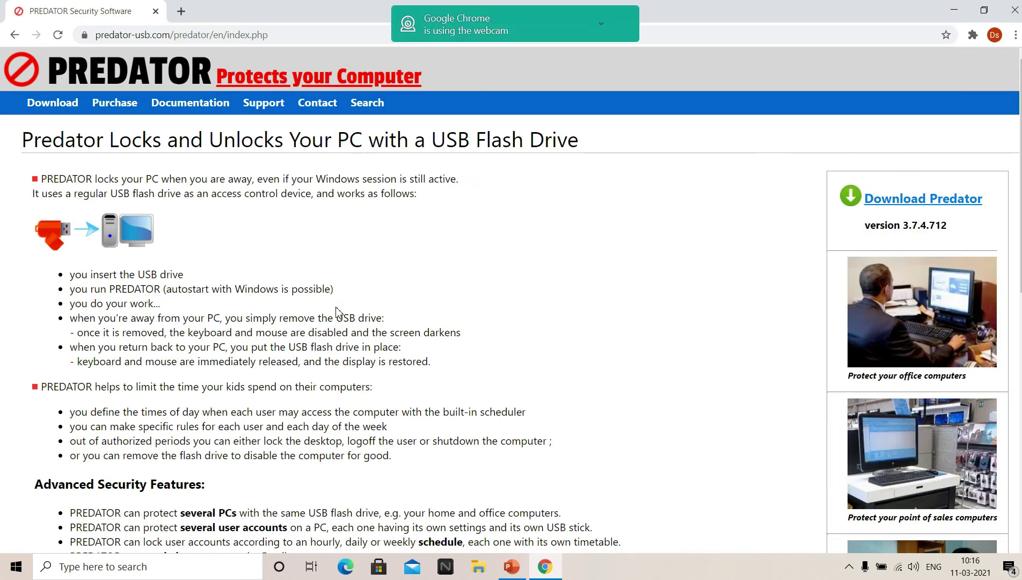
click(61, 113)
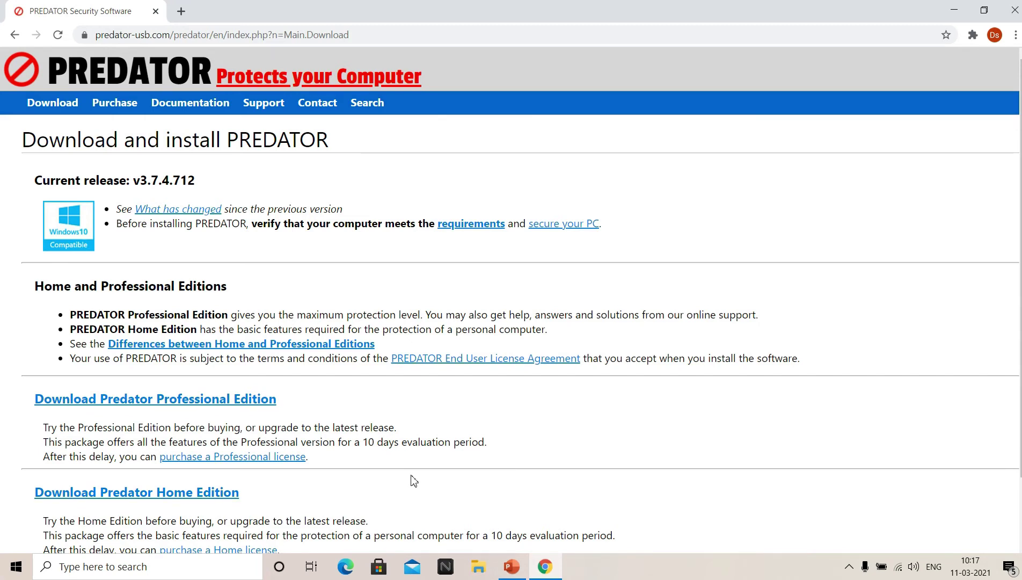
click(174, 404)
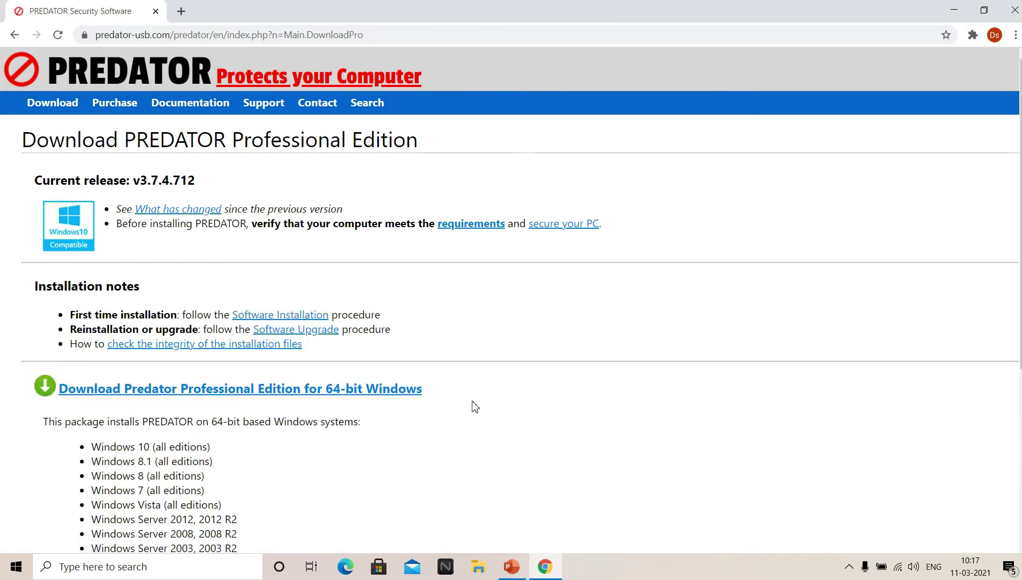
scroll(473, 406, down, 4)
scroll(486, 418, up, 2)
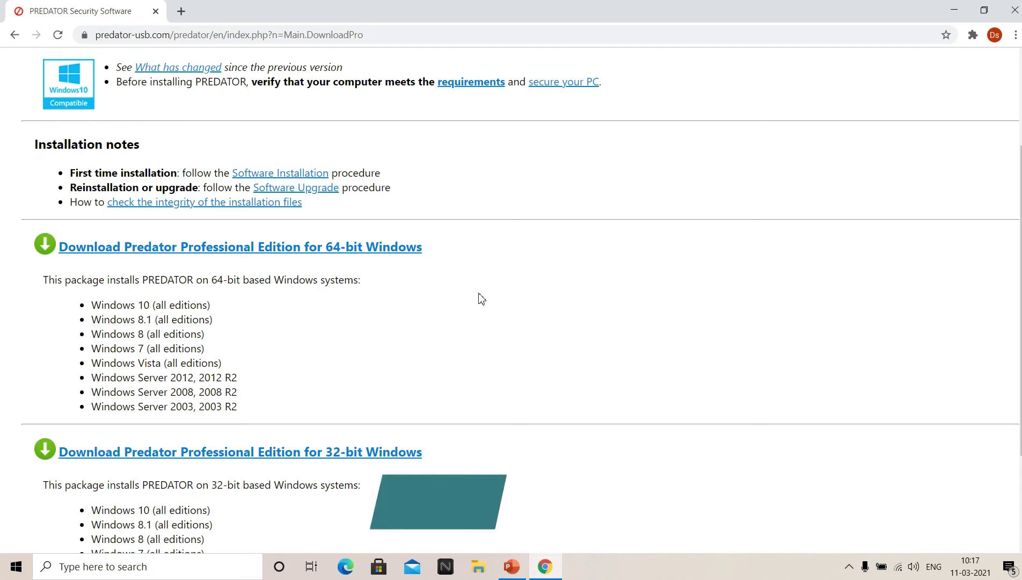
Step: Check in This PC's system properties whether Windows is 64-bit or 32-bit, and close the windows opened for it
key(super+e)
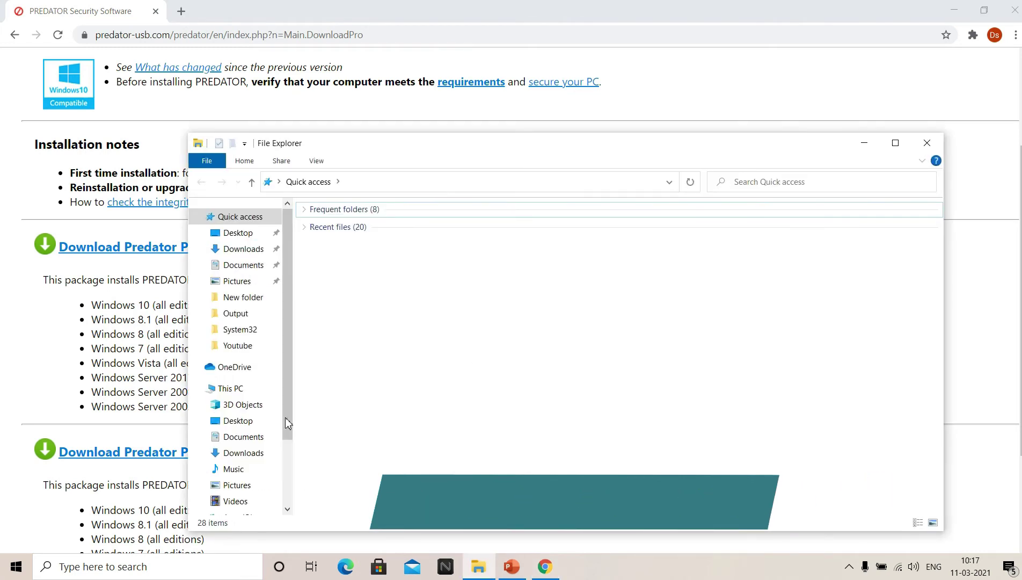
click(251, 389)
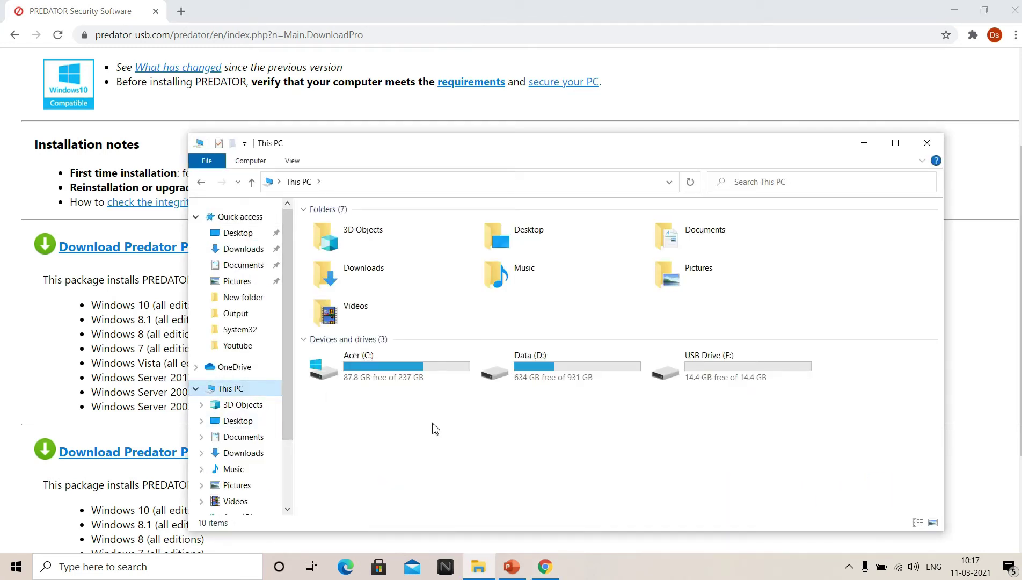
right_click(436, 428)
click(473, 413)
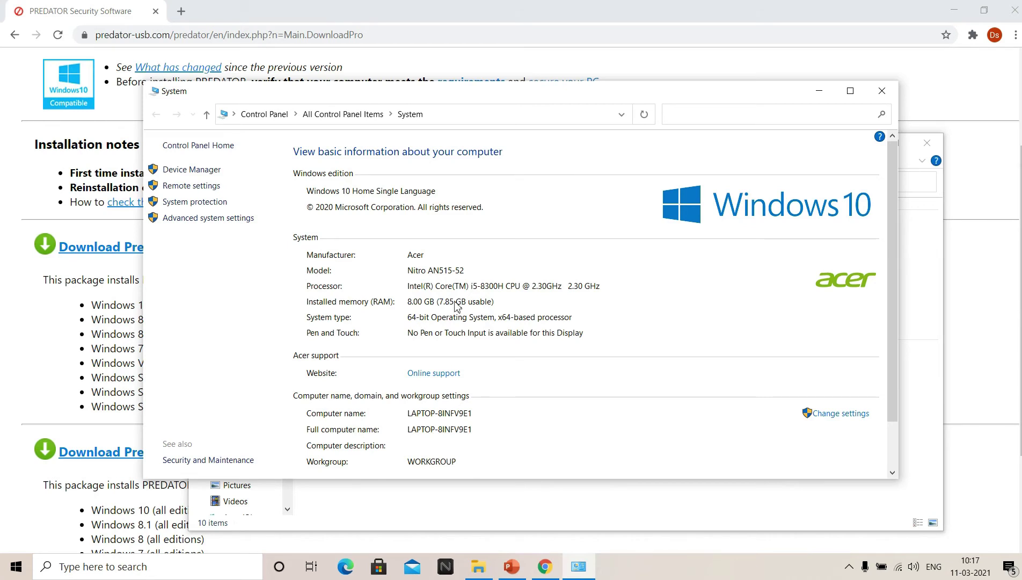
click(881, 92)
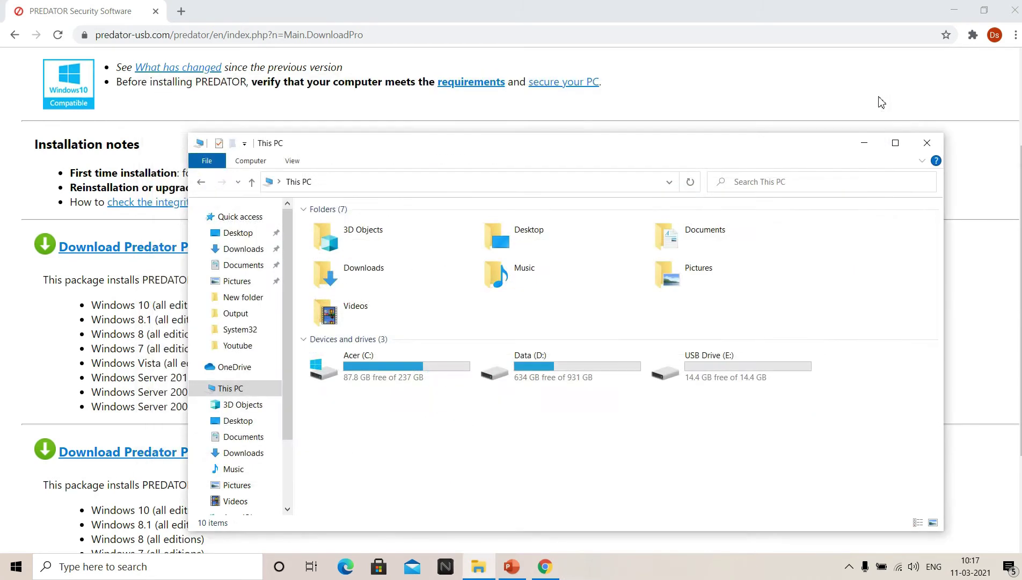
click(927, 141)
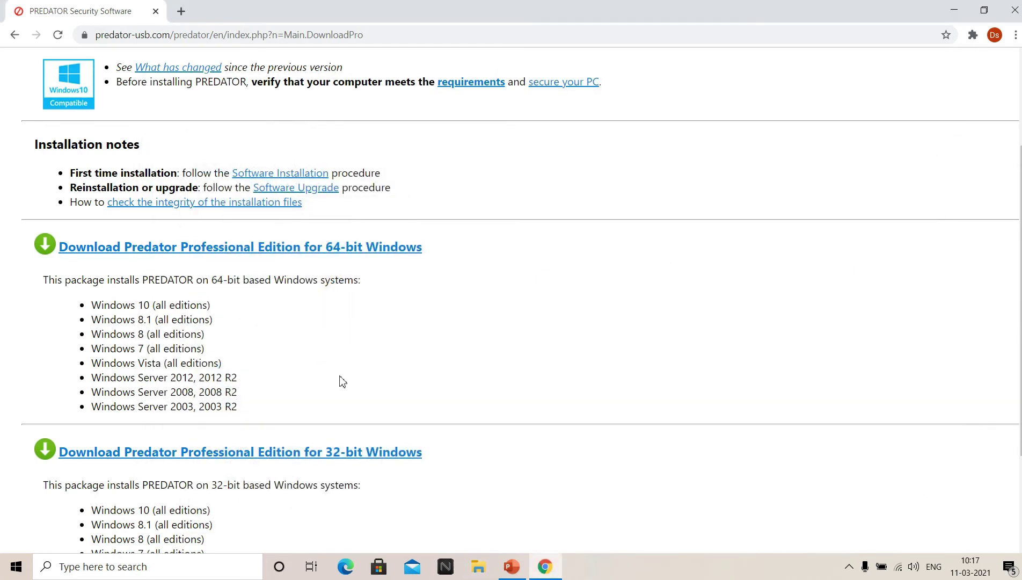
Step: Download Predator Professional Edition for 64-bit Windows and close the browser
click(266, 252)
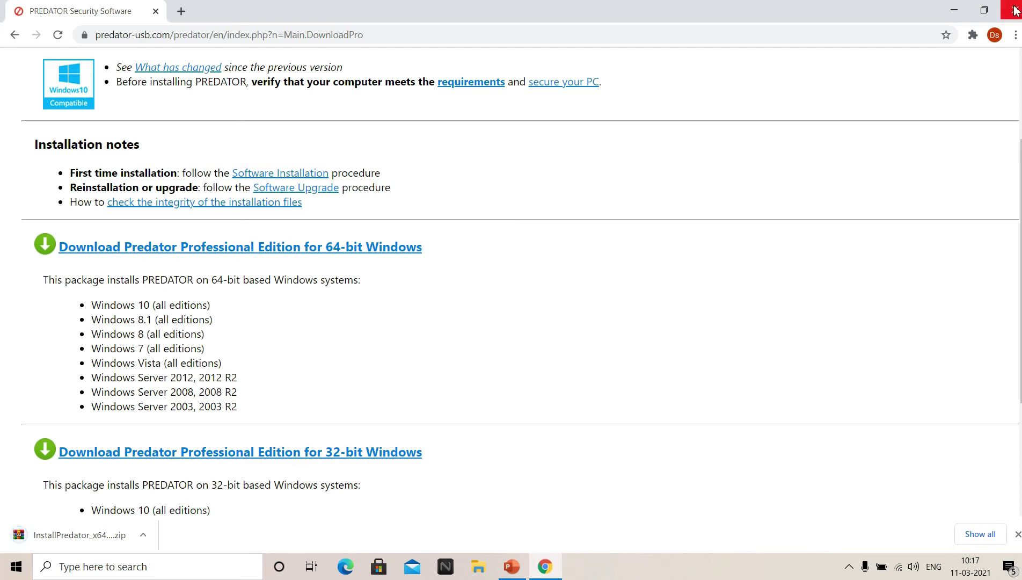
click(1014, 10)
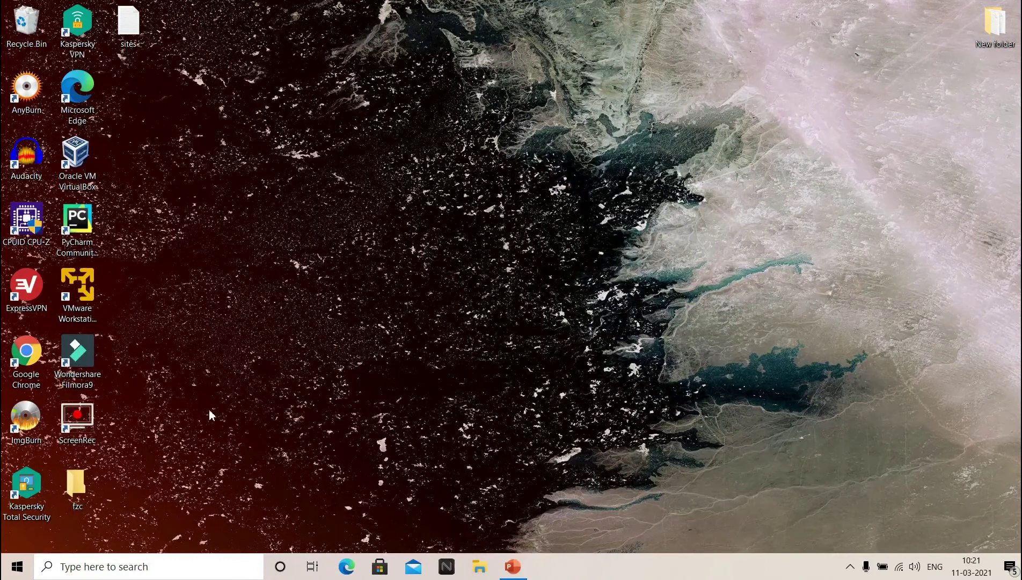
Step: Turn off File Anti-Virus in Kaspersky Total Security, close the program and dismiss its notification
double_click(36, 493)
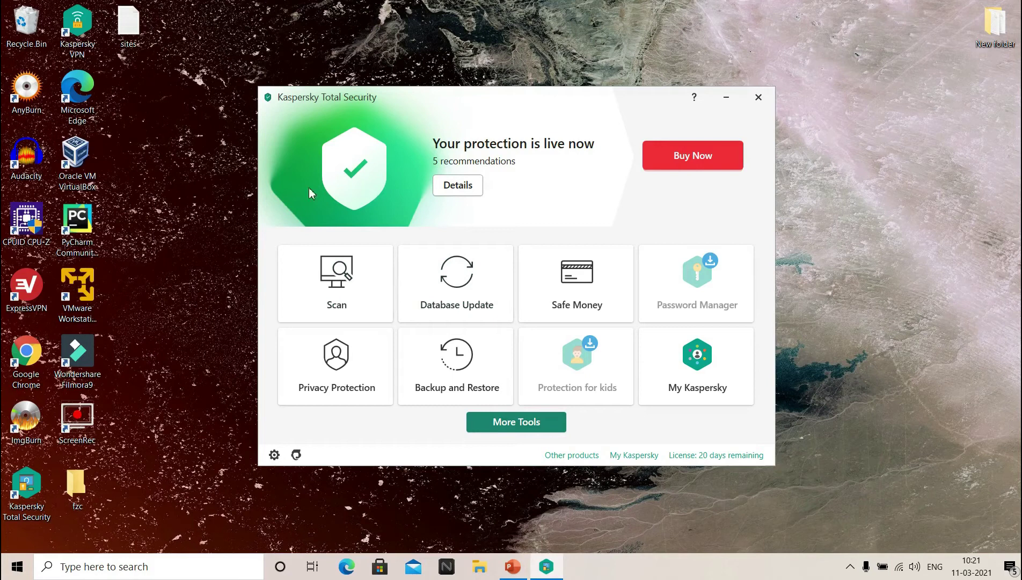
click(275, 456)
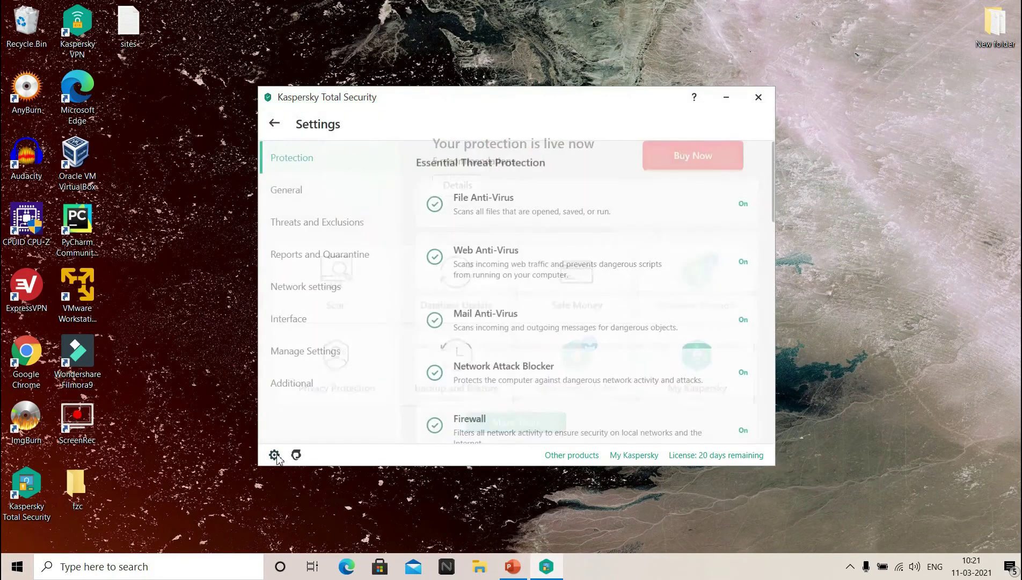
click(740, 204)
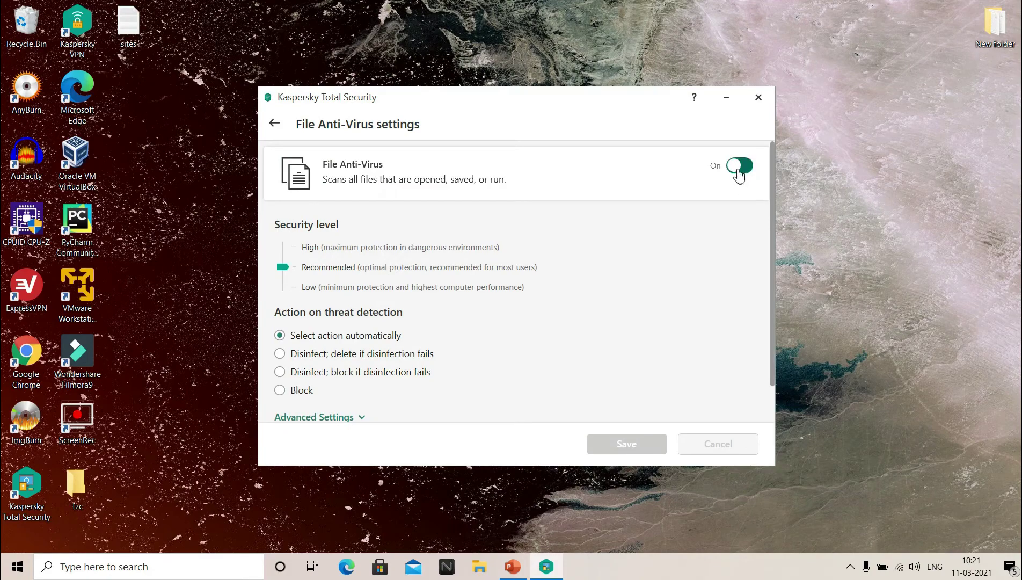
click(739, 166)
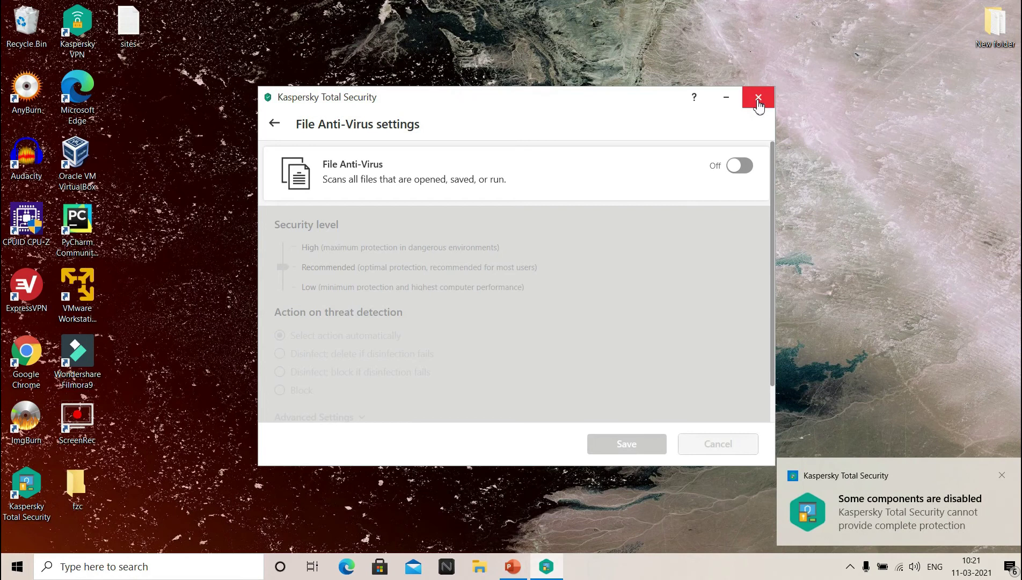
click(758, 97)
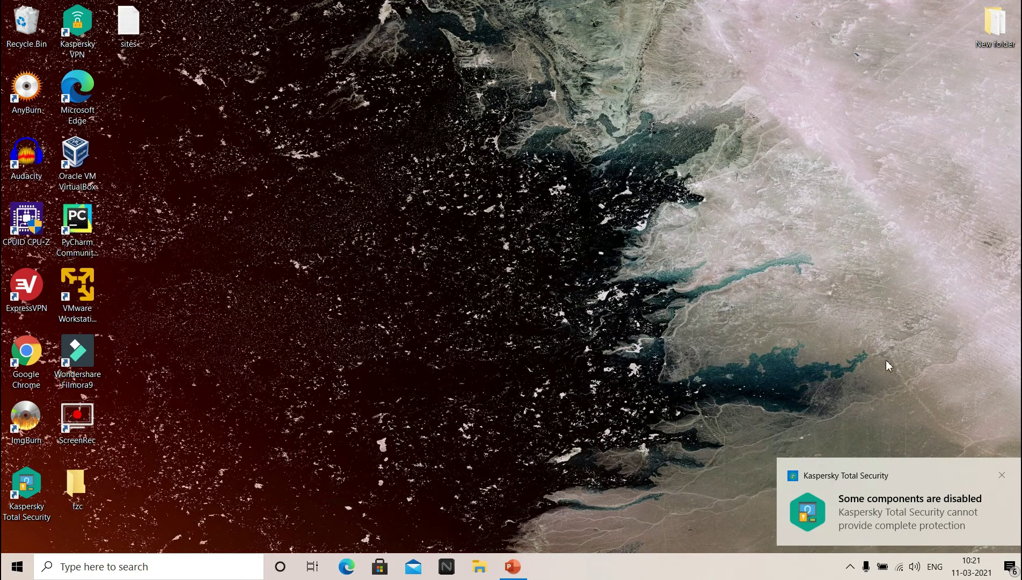
click(1003, 475)
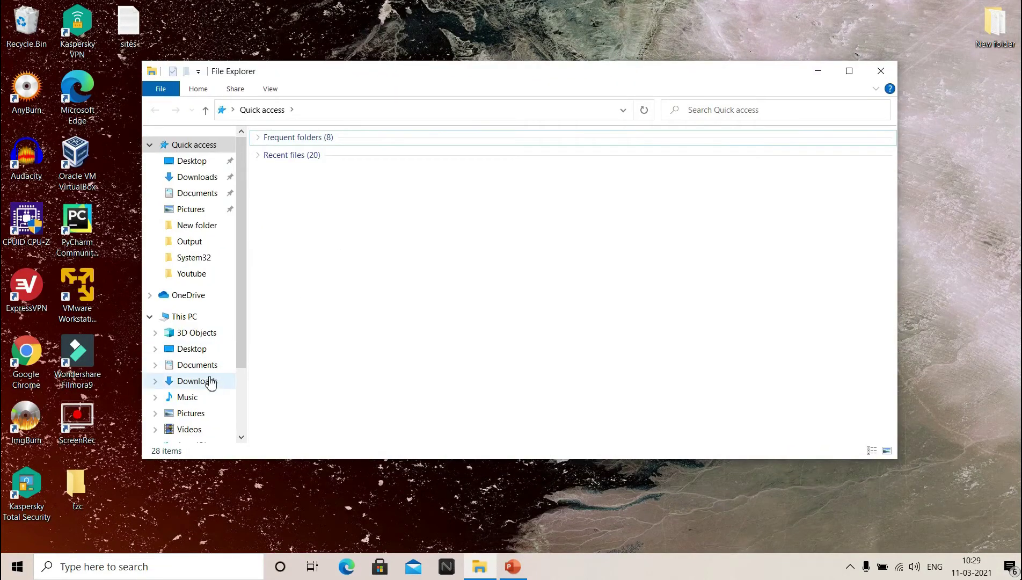
Step: Extract the InstallPredator_x64 (1) archive in Downloads to its own folder and open that folder
click(211, 381)
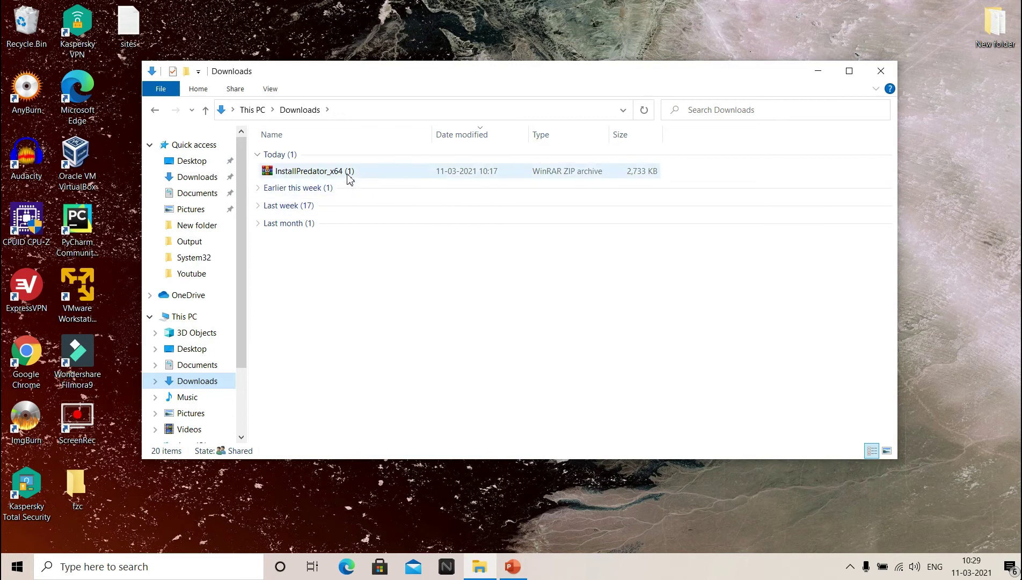
click(313, 171)
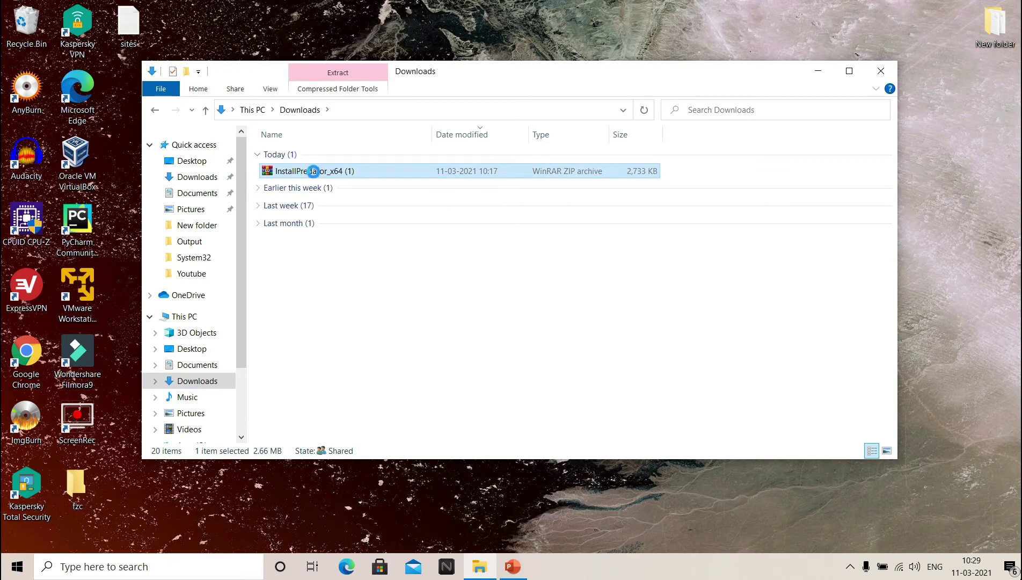
right_click(313, 172)
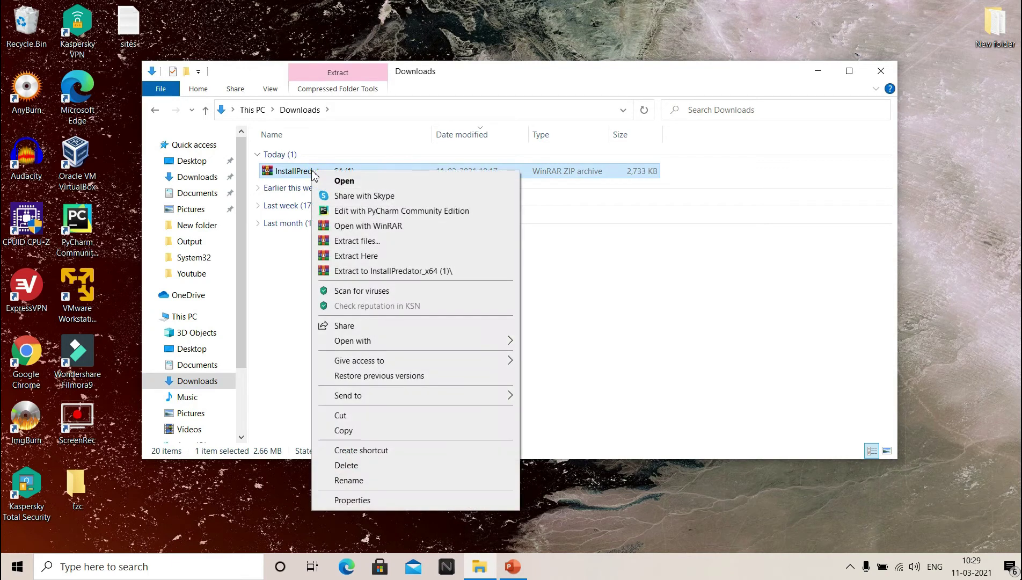
click(399, 271)
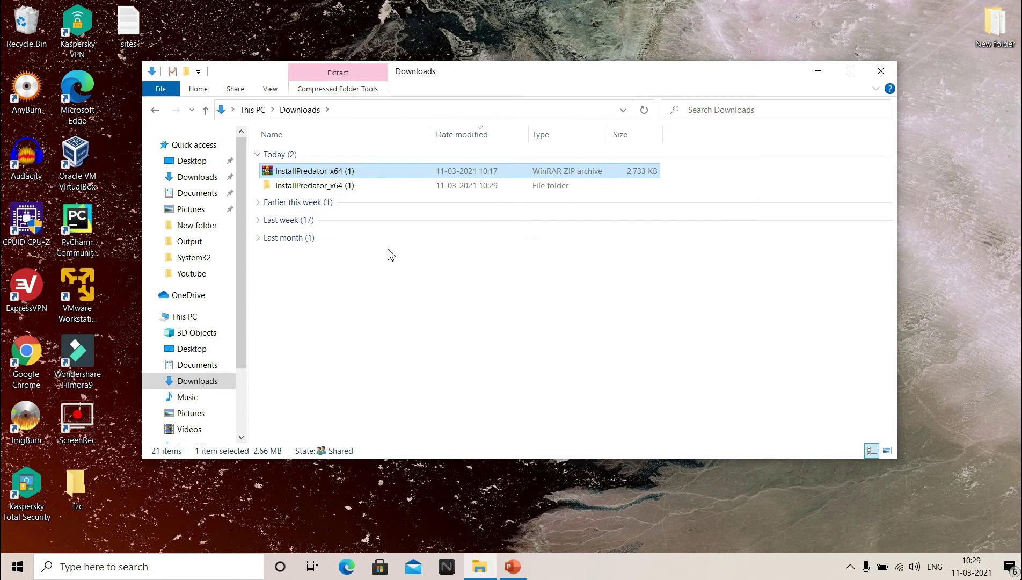
double_click(326, 187)
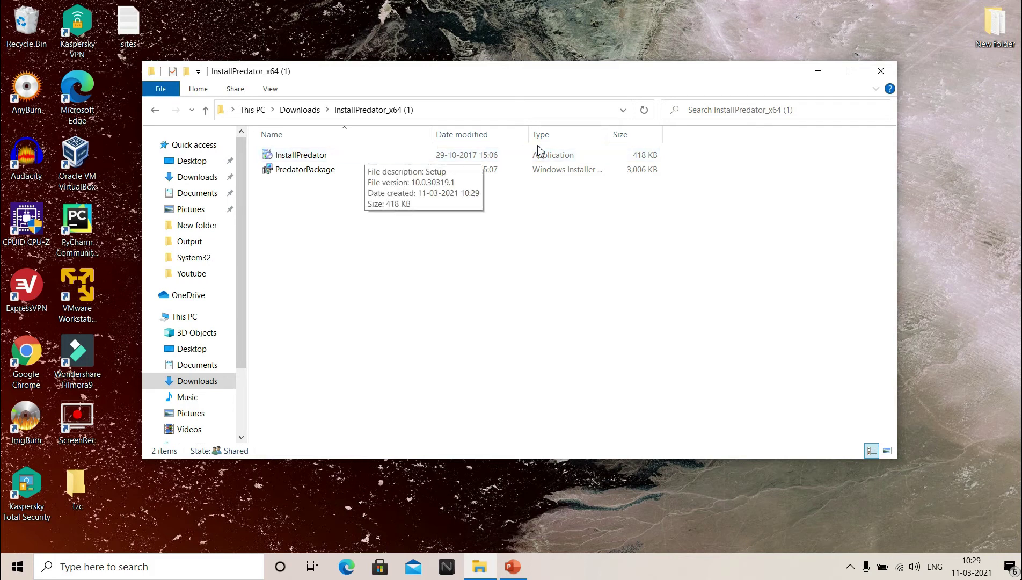
Step: Launch the InstallPredator application and accept the end user license agreement in the setup wizard
double_click(414, 155)
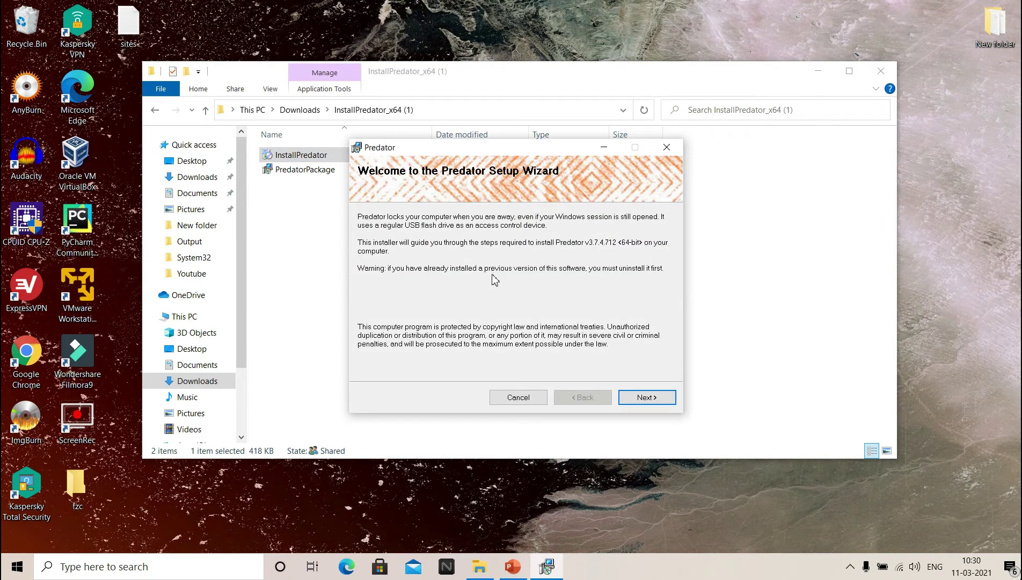
click(644, 401)
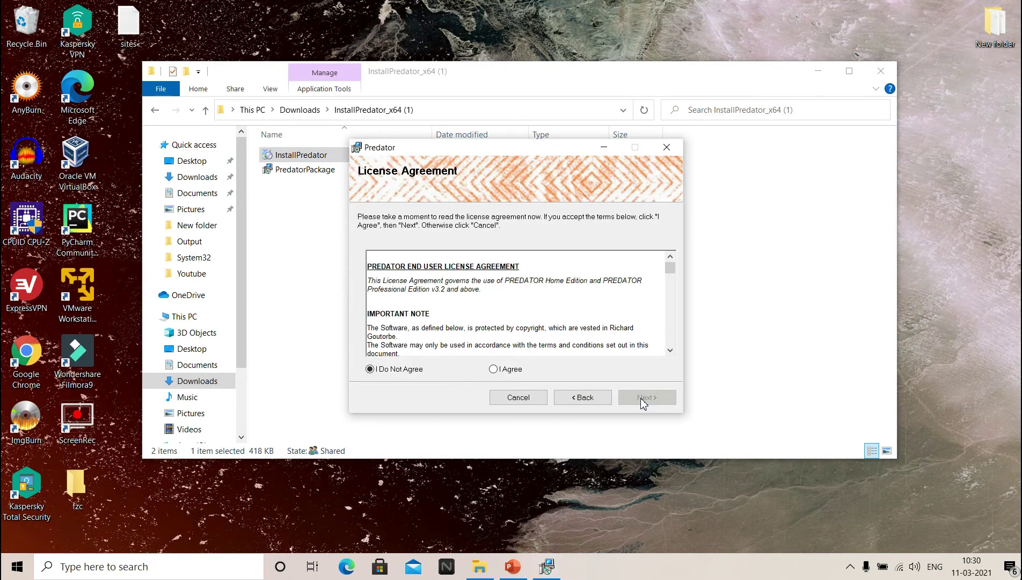
scroll(542, 304, down, 15)
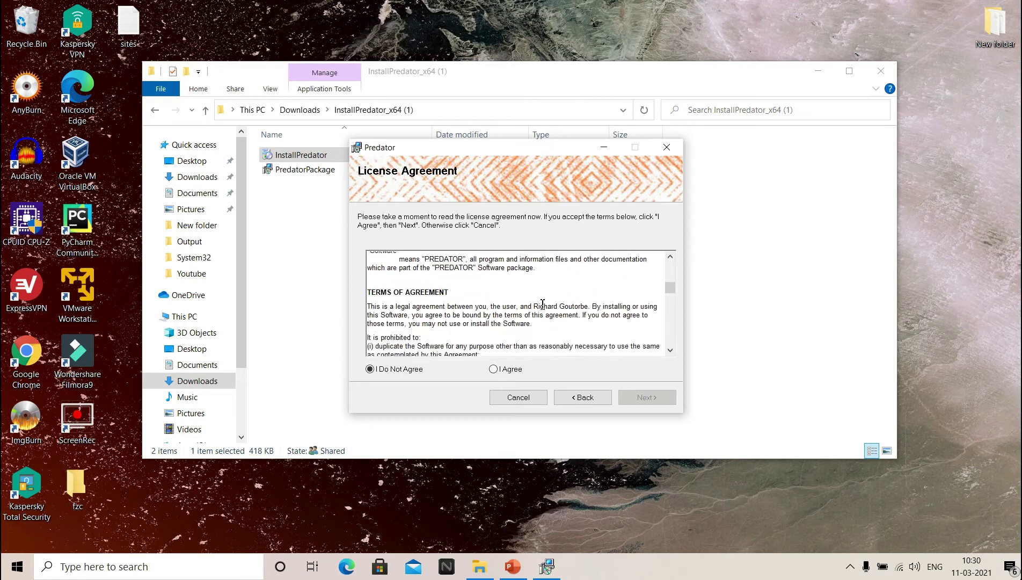
click(494, 370)
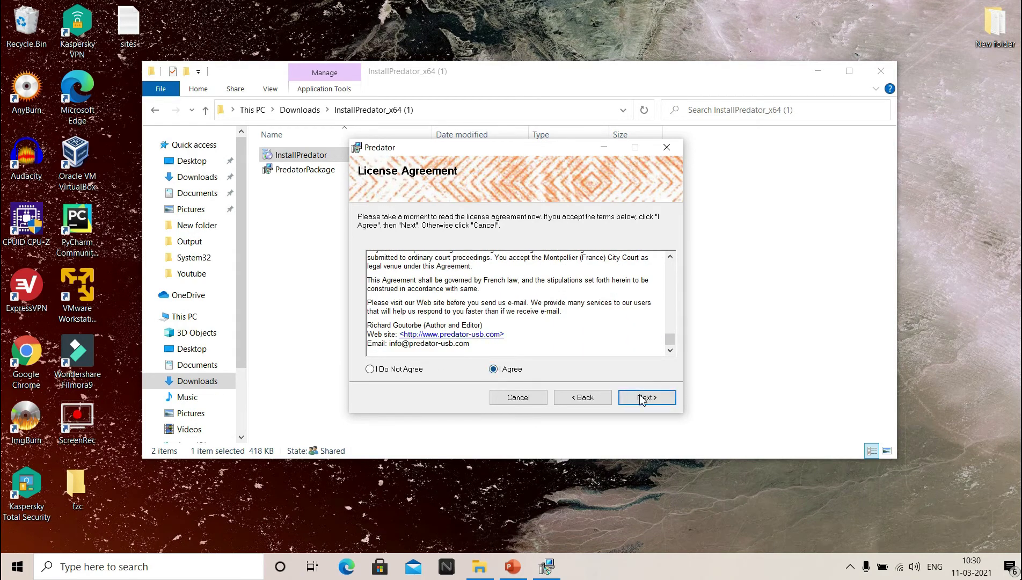
click(655, 398)
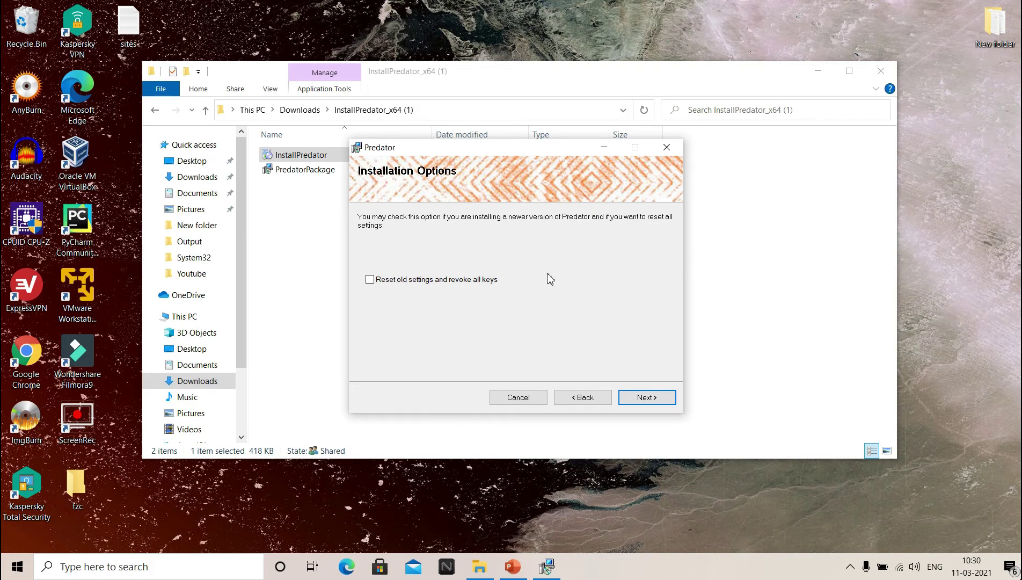
Step: Install Predator in C:\Program Files\Predator3\ without resetting old settings, and close the wizard and the File Explorer window
click(652, 398)
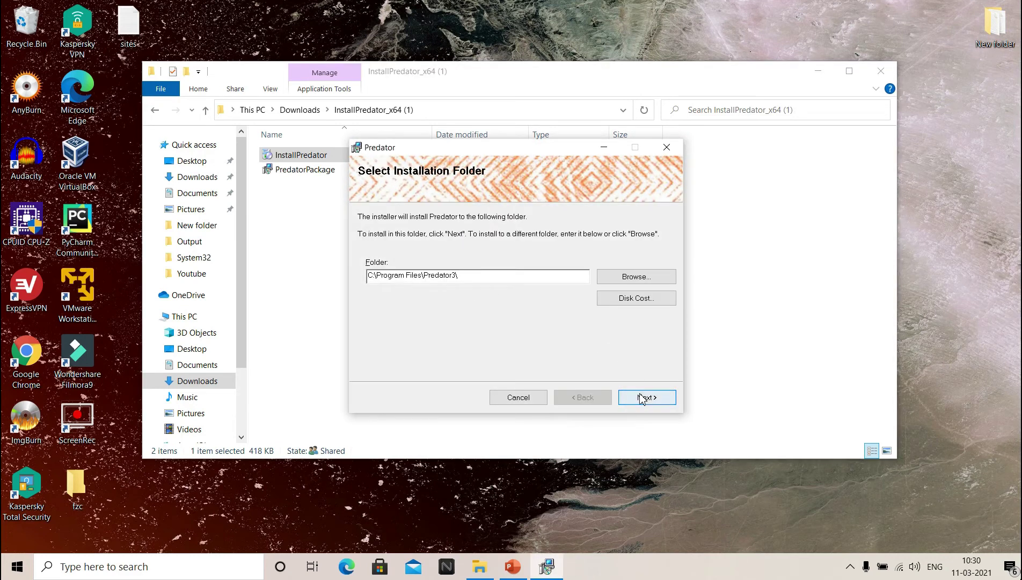
click(645, 398)
click(644, 398)
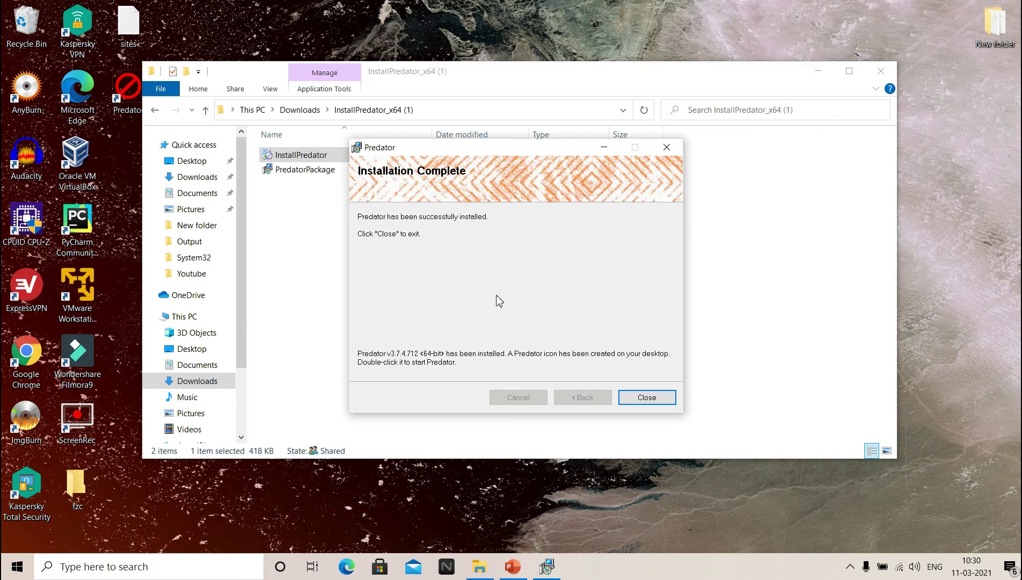
click(646, 397)
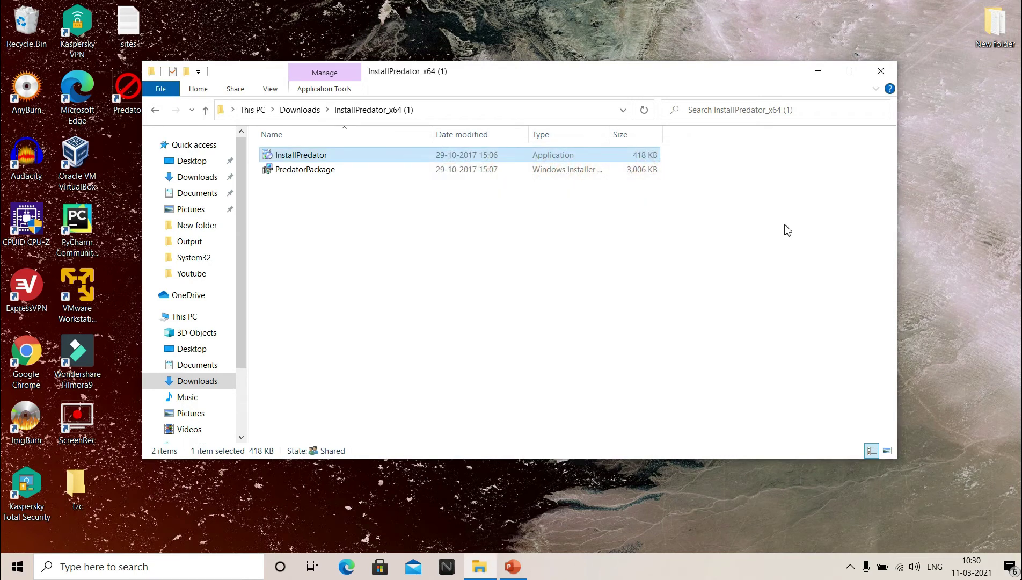
click(882, 72)
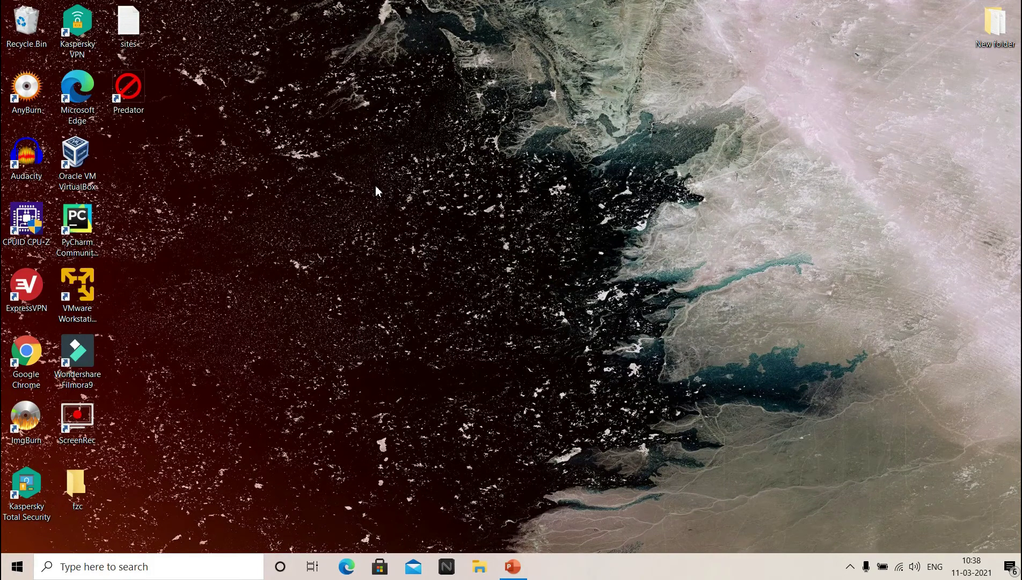
Step: Quick-format USB Drive (E:) as exFAT with a 32-kilobyte allocation unit, and close the format dialog and File Explorer
key(super+e)
click(200, 321)
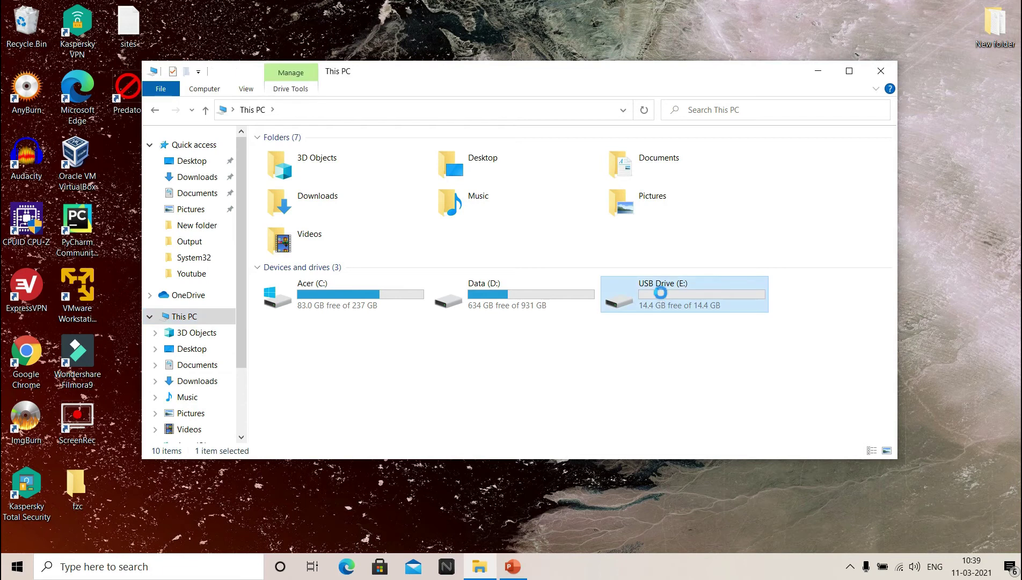
right_click(660, 293)
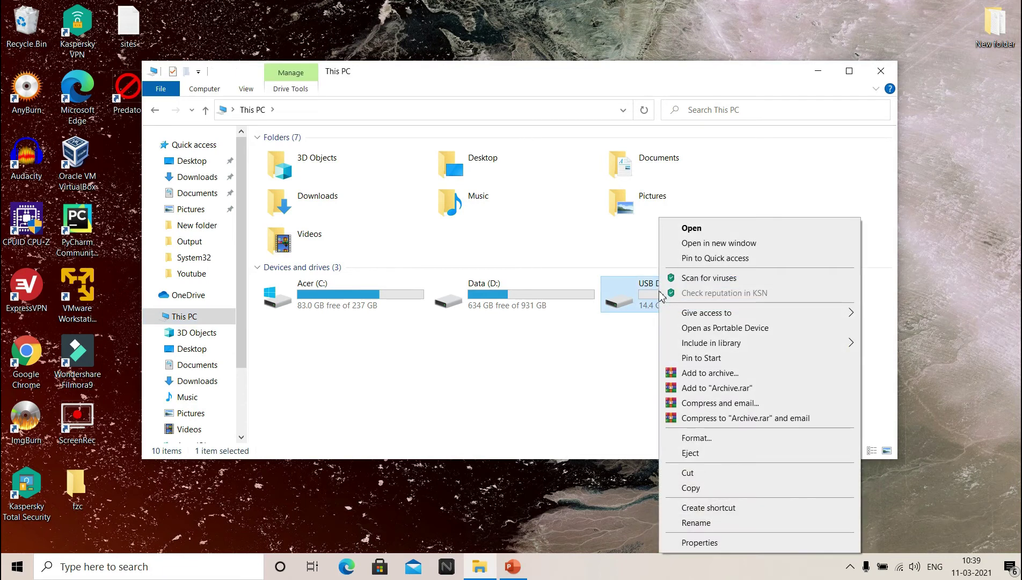
click(707, 445)
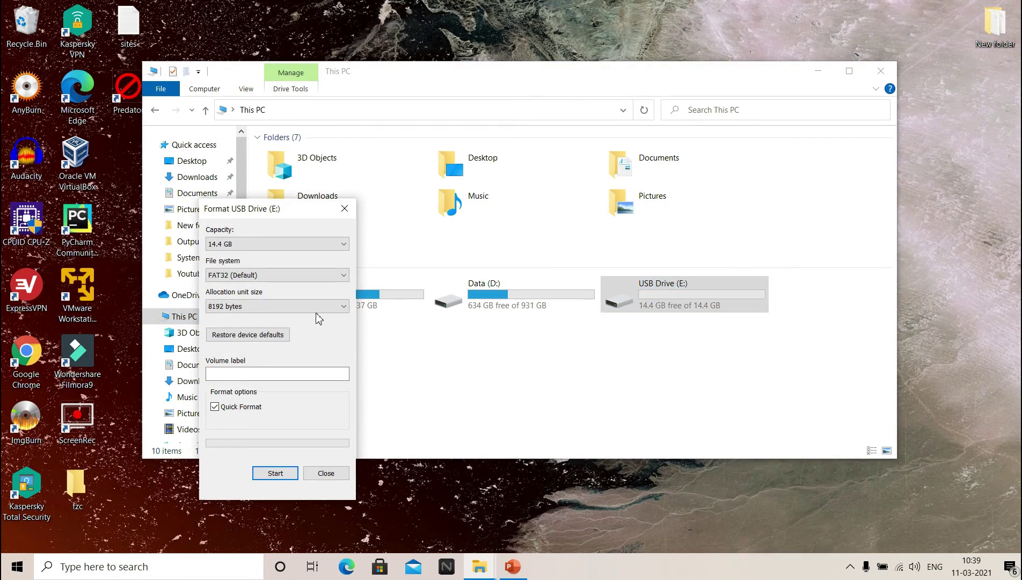
click(323, 278)
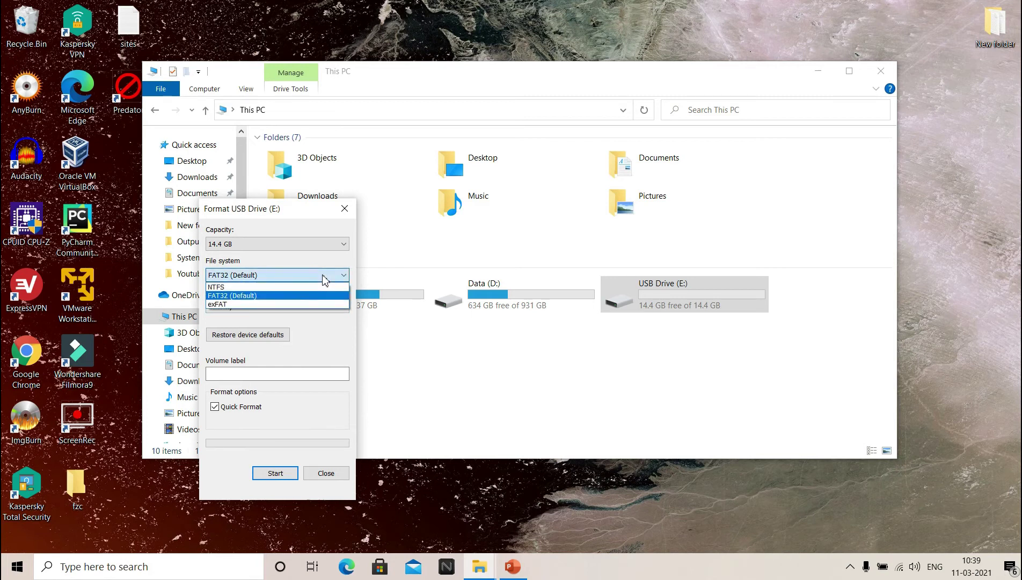
click(240, 306)
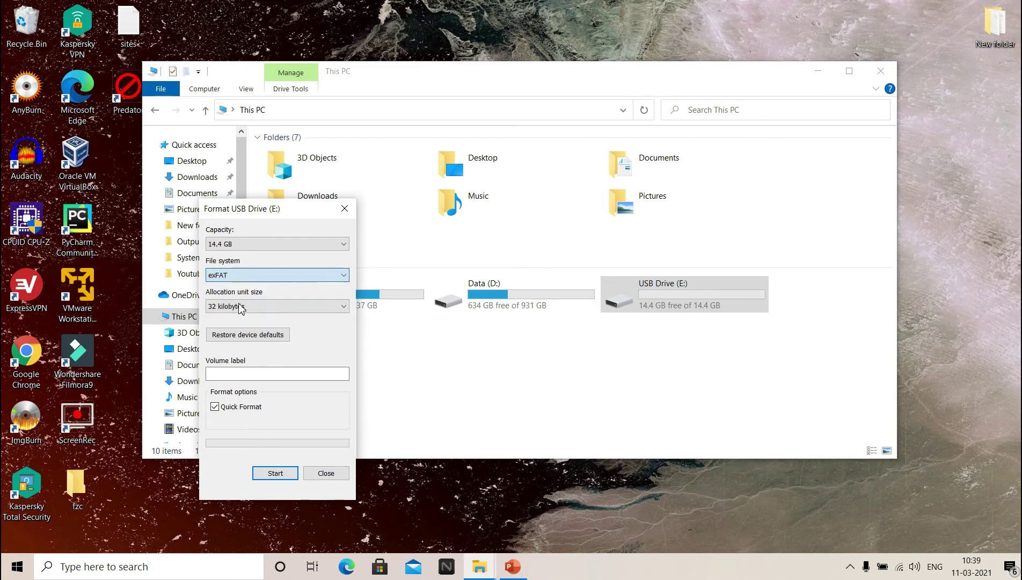
click(283, 478)
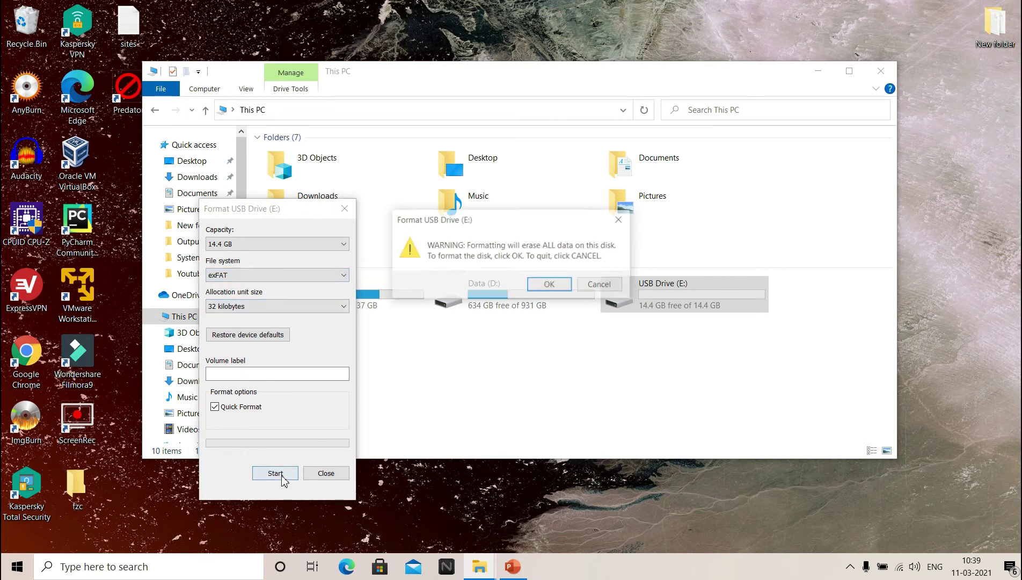
click(550, 285)
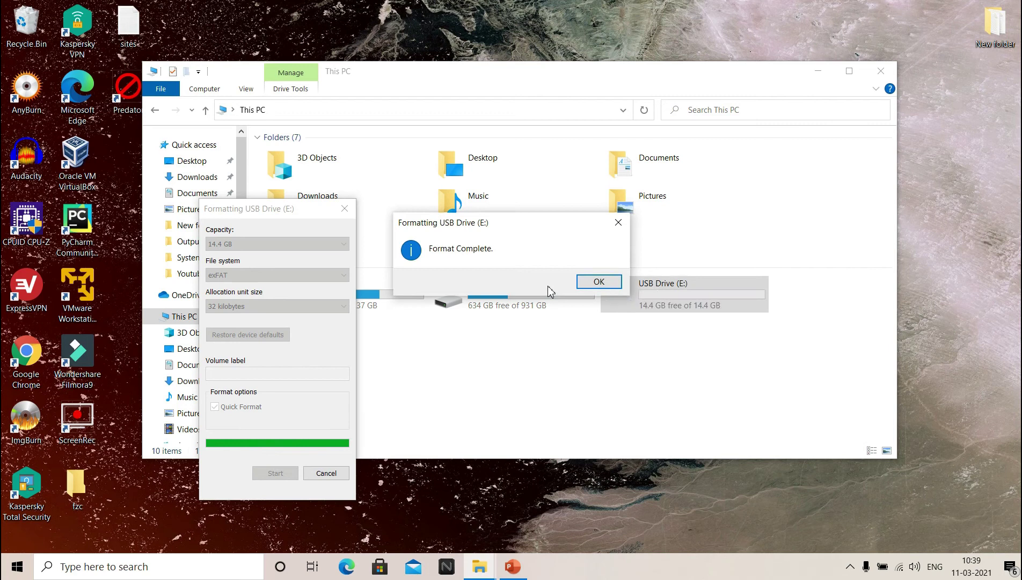
click(599, 281)
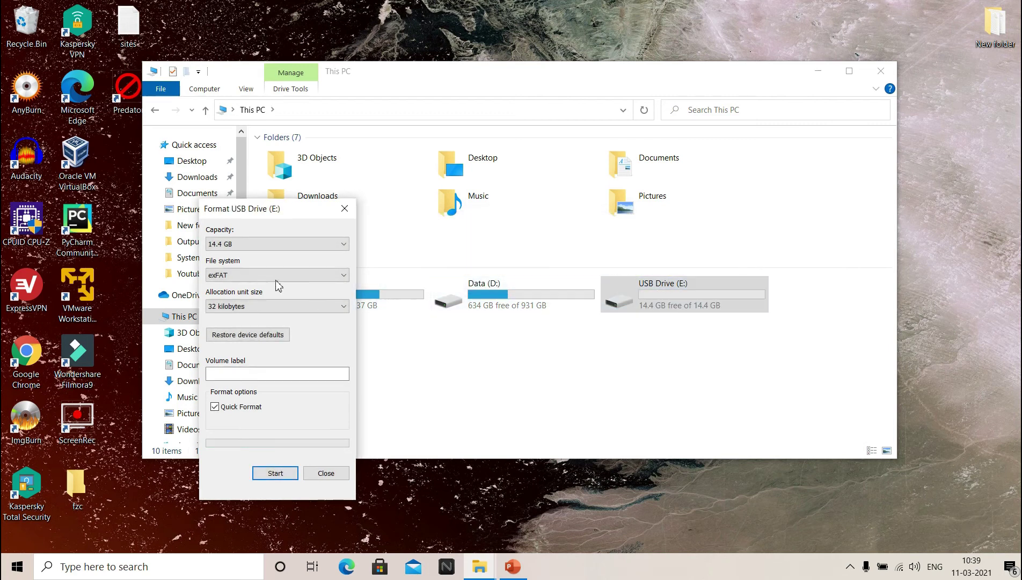
click(344, 208)
click(880, 70)
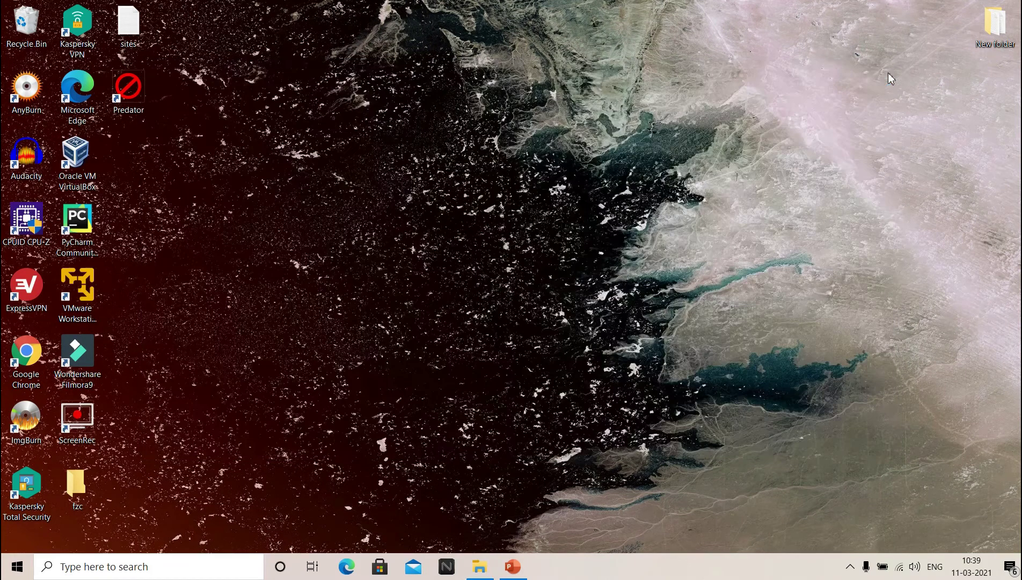
Step: Launch Predator, enter a new password, check it in plain text, and register the E: Removable 16G drive as the key
click(130, 105)
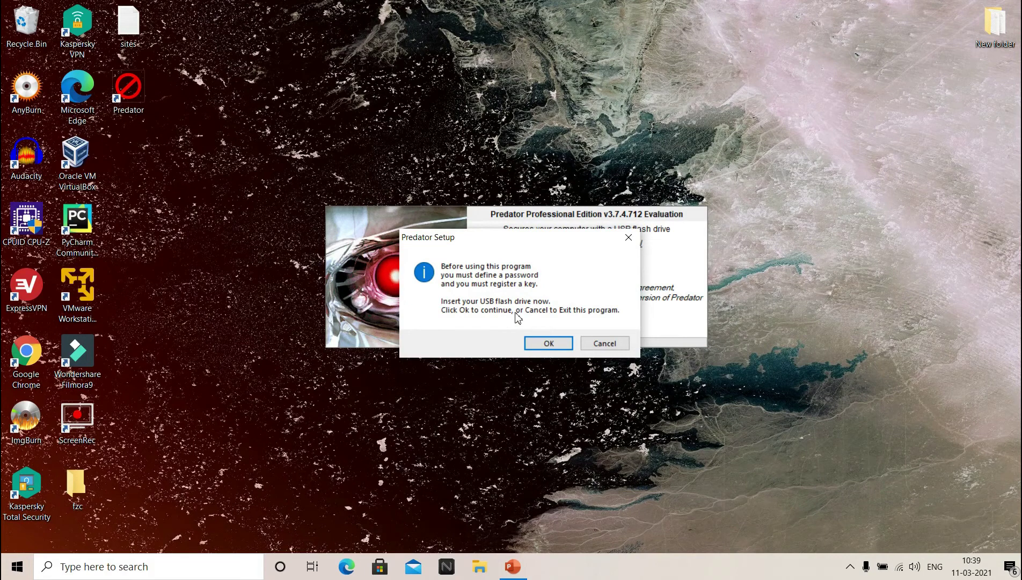
click(546, 345)
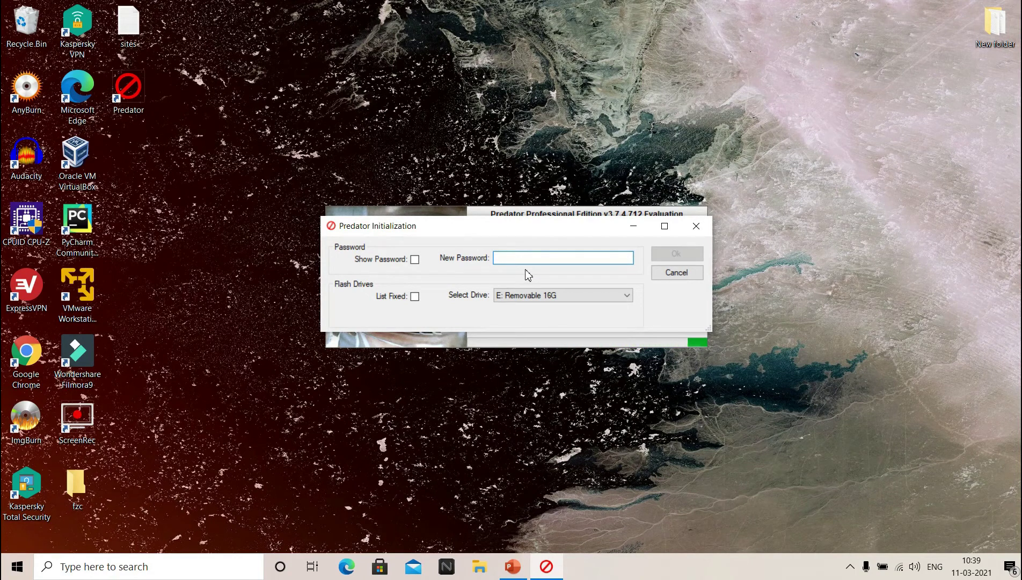
text(********)
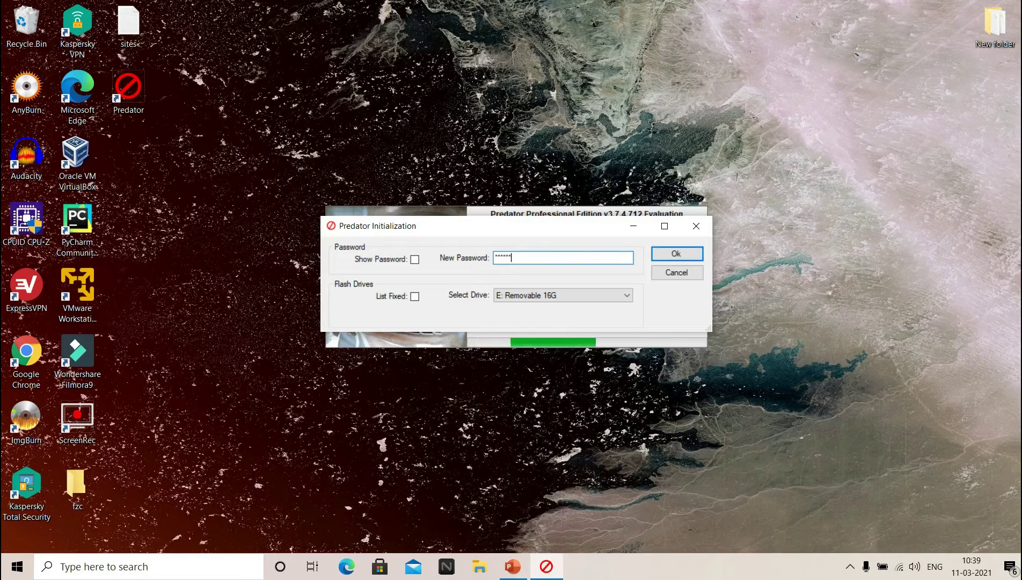
click(415, 260)
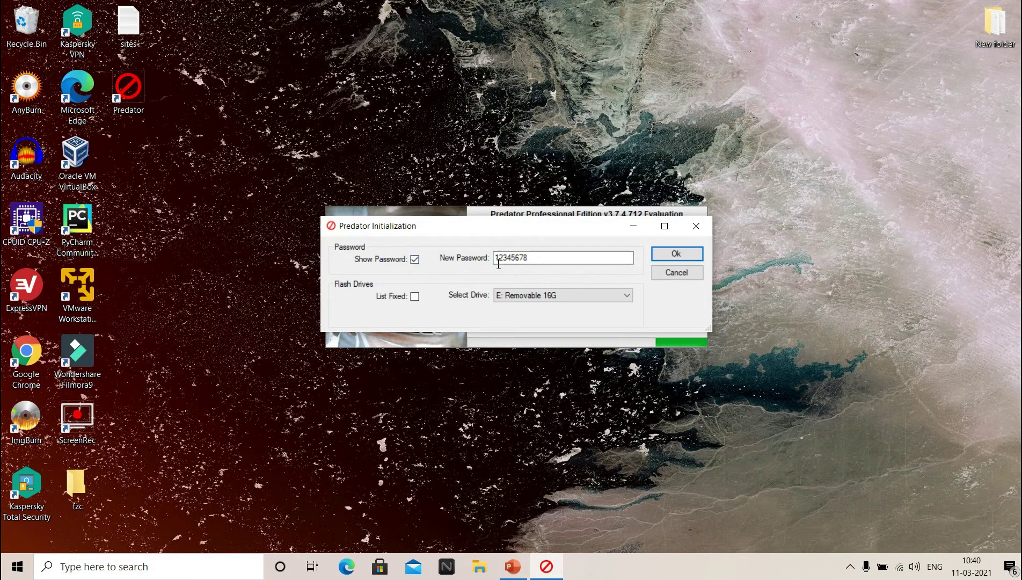
click(415, 259)
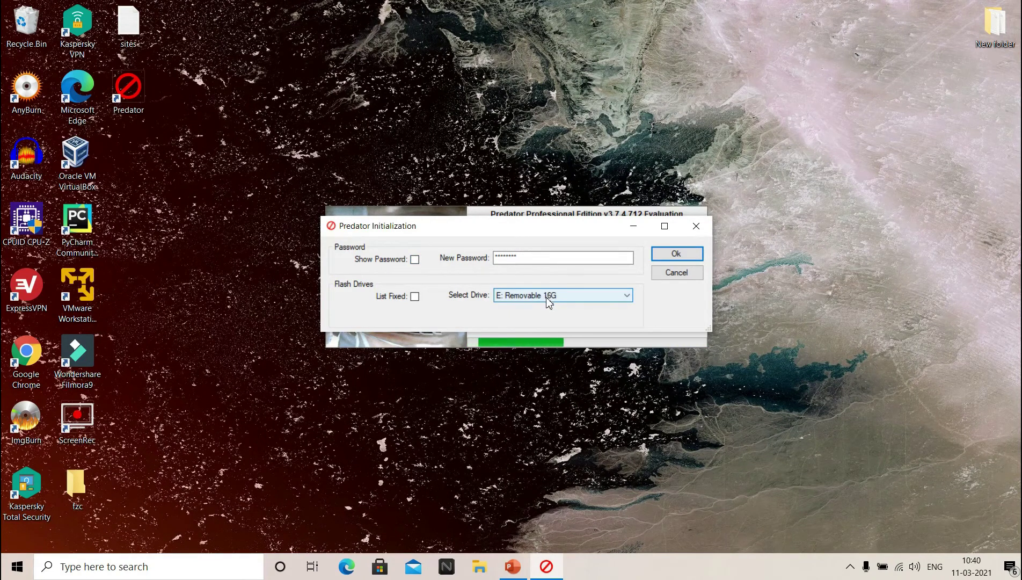
click(675, 254)
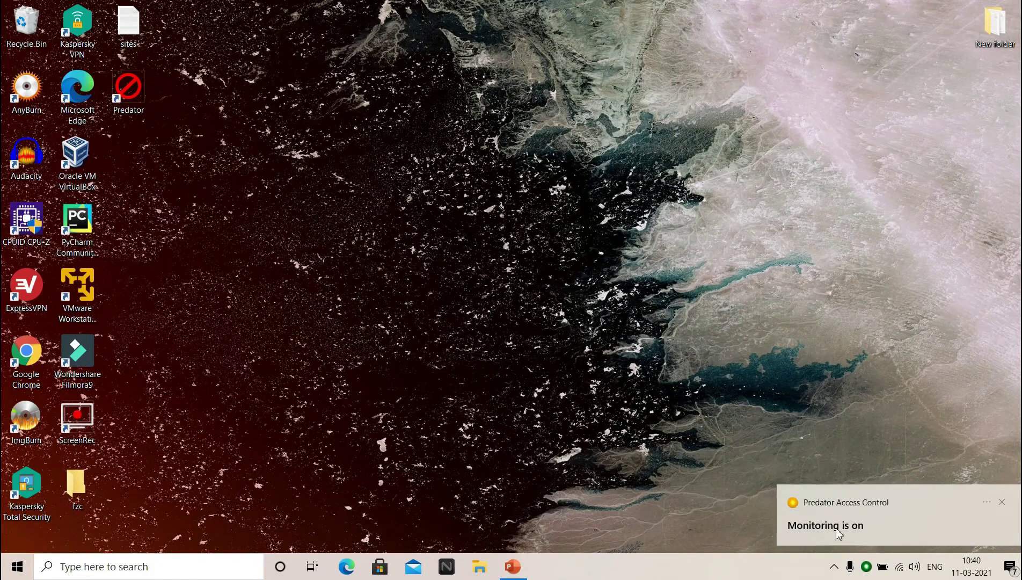
Step: Open the Predator preferences and set the monitoring read interval to 15
mouse_move(865, 576)
right_click(867, 567)
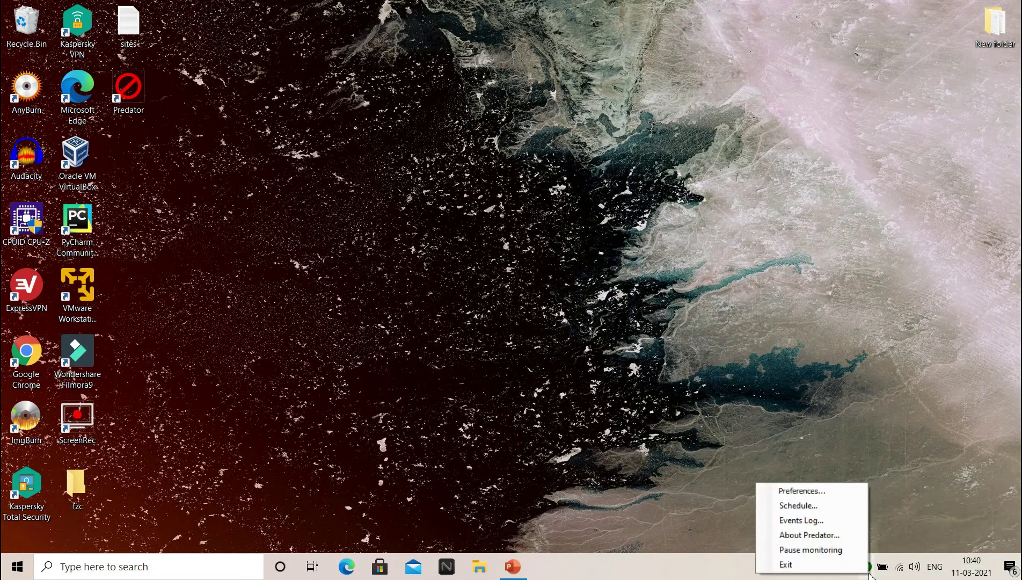
click(829, 495)
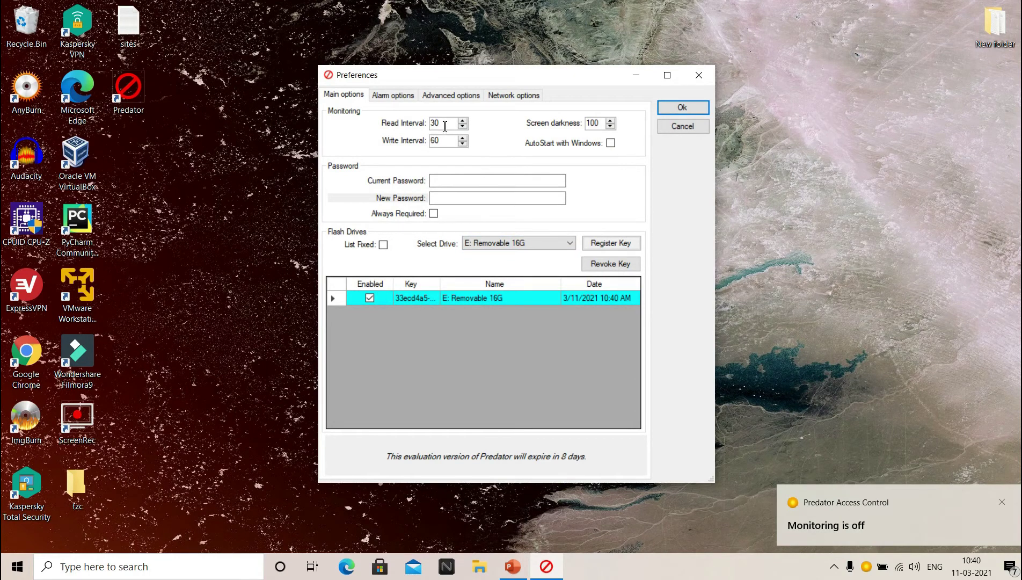
click(445, 124)
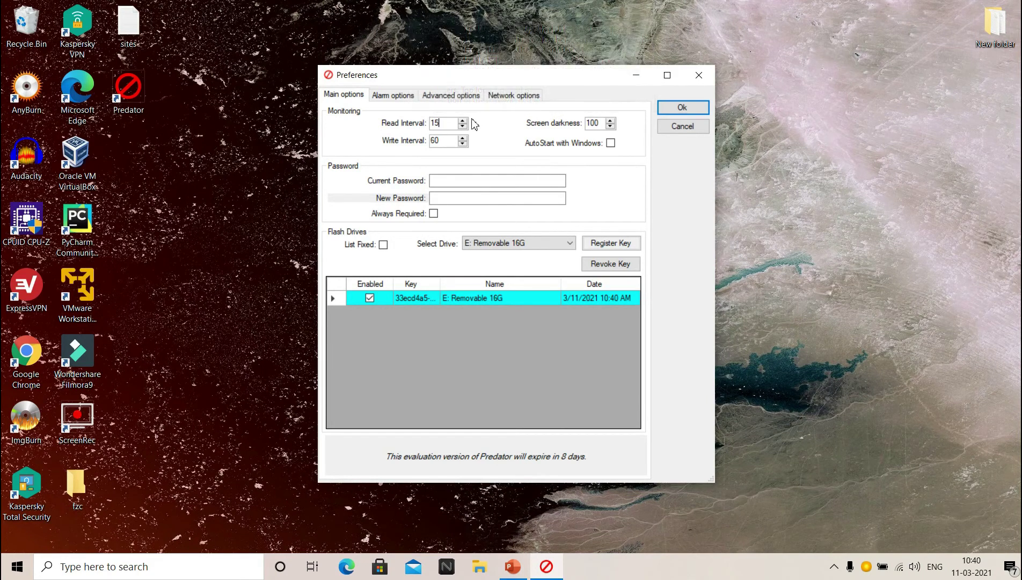
Step: Enable photo monitoring in the advanced options for when the desktop is locked, with a delay of 10
click(454, 97)
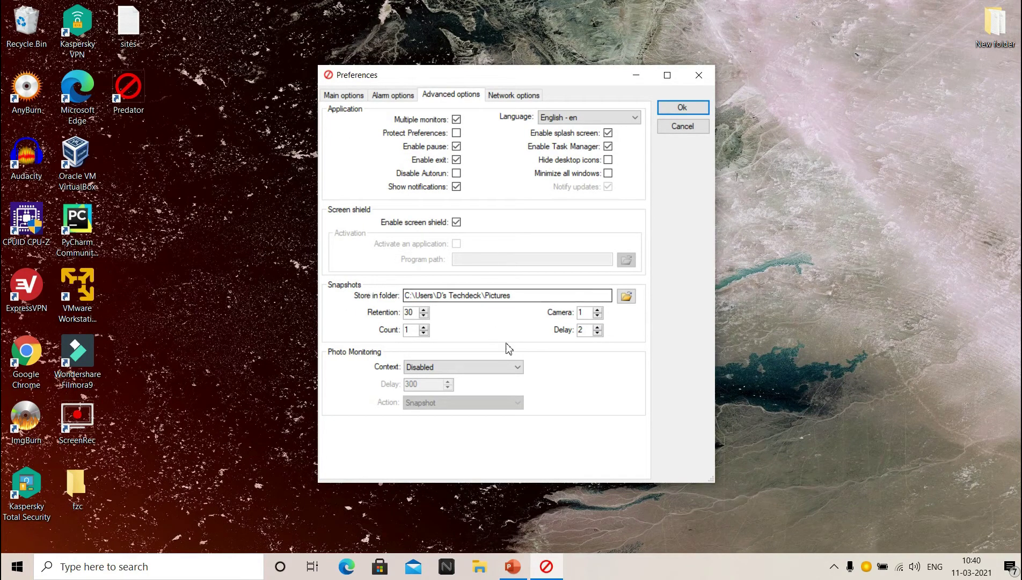
mouse_move(478, 318)
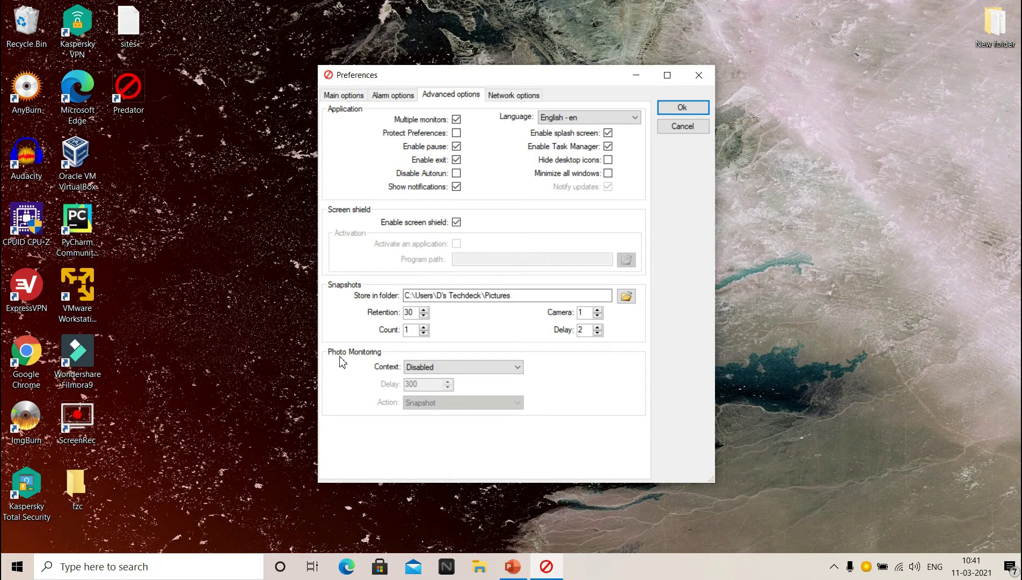
click(516, 369)
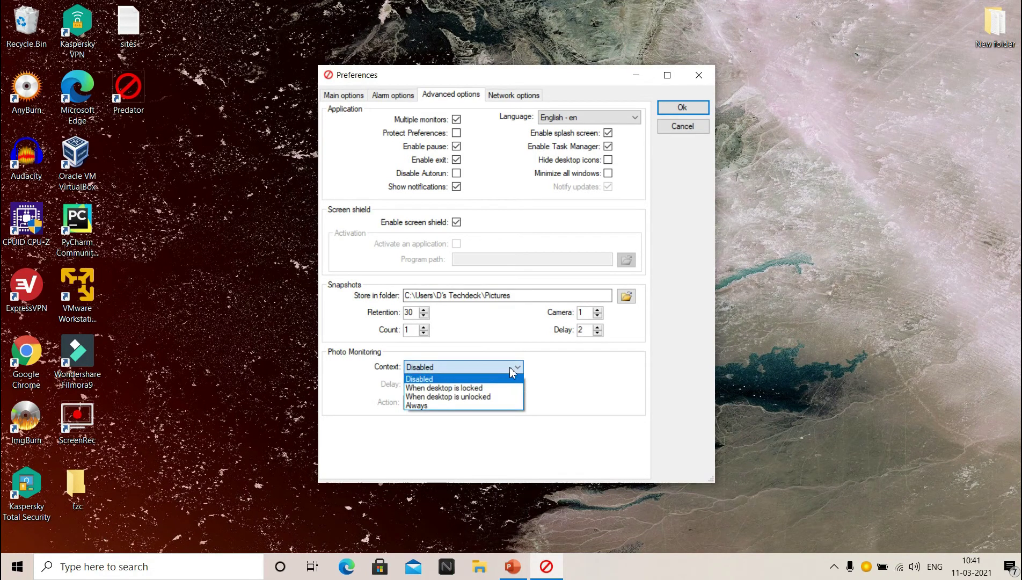
click(457, 388)
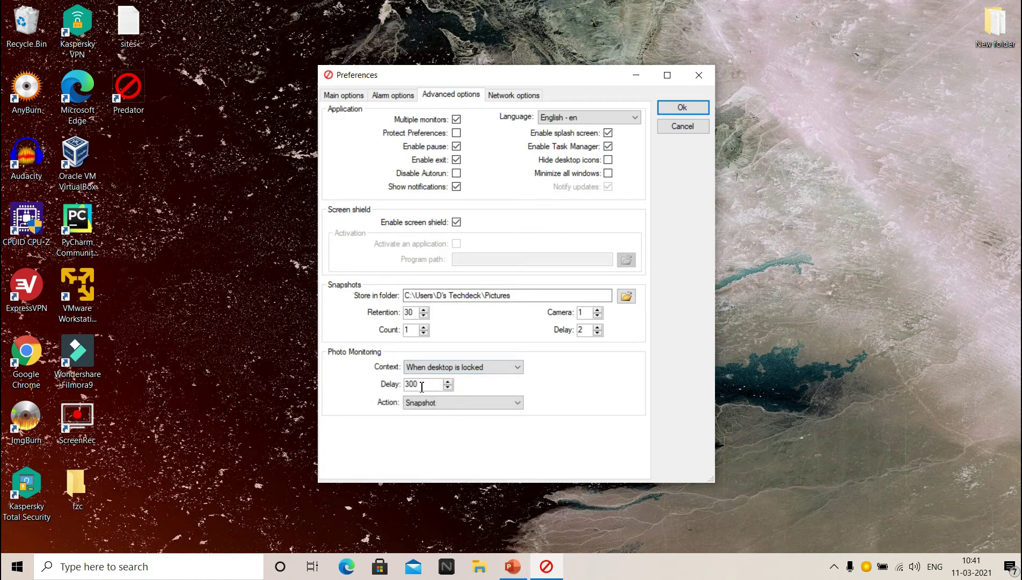
drag(431, 384, 395, 385)
key(BackSpace)
text(10)
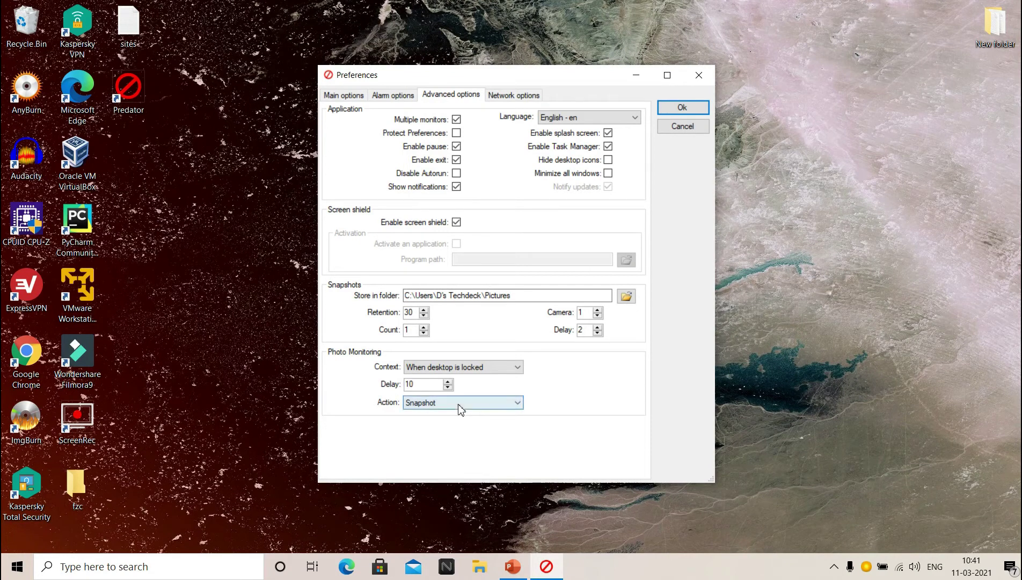
Step: Set the photo monitoring action to Email Snapshot and view the email and FTP network settings it relies on
click(518, 403)
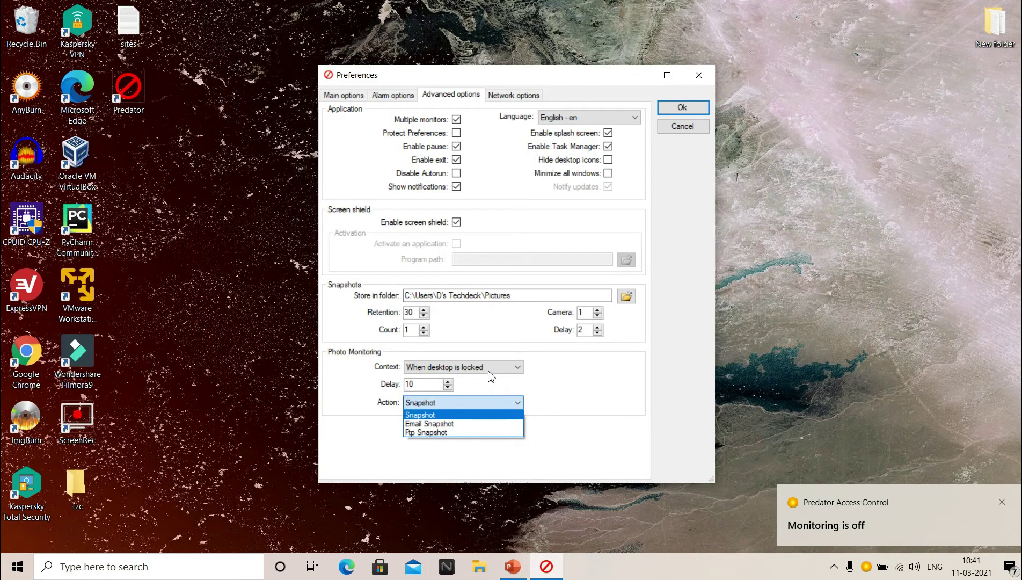
click(454, 423)
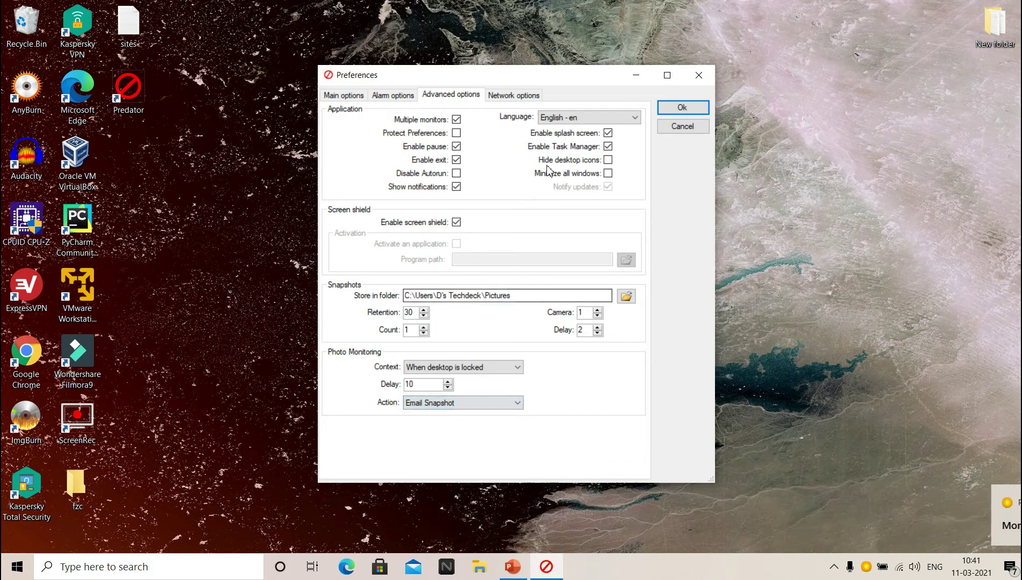
click(501, 99)
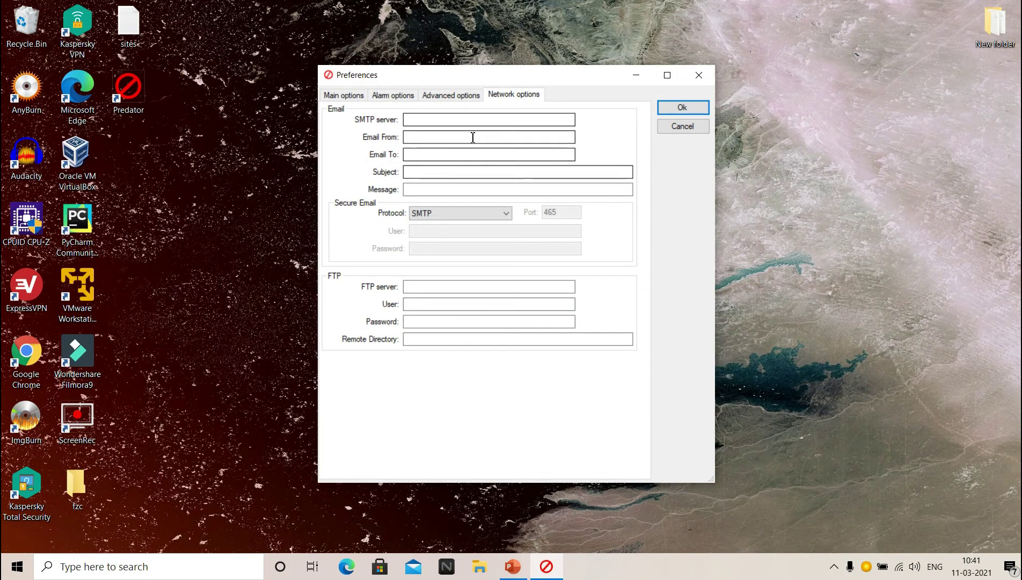
click(466, 98)
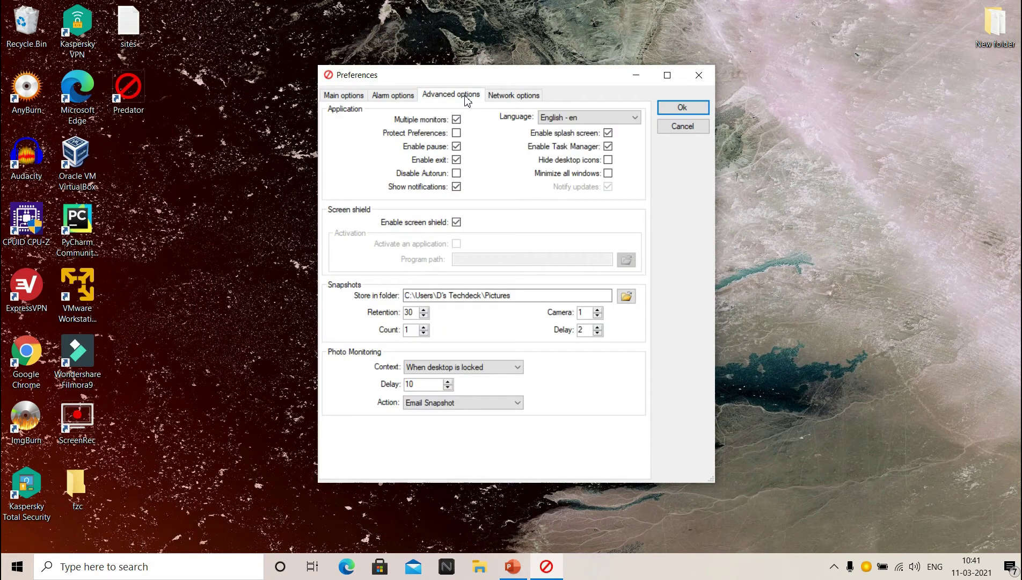
Step: Set the photo monitoring action to Snapshot and save the Predator preferences
click(513, 403)
click(445, 417)
click(680, 108)
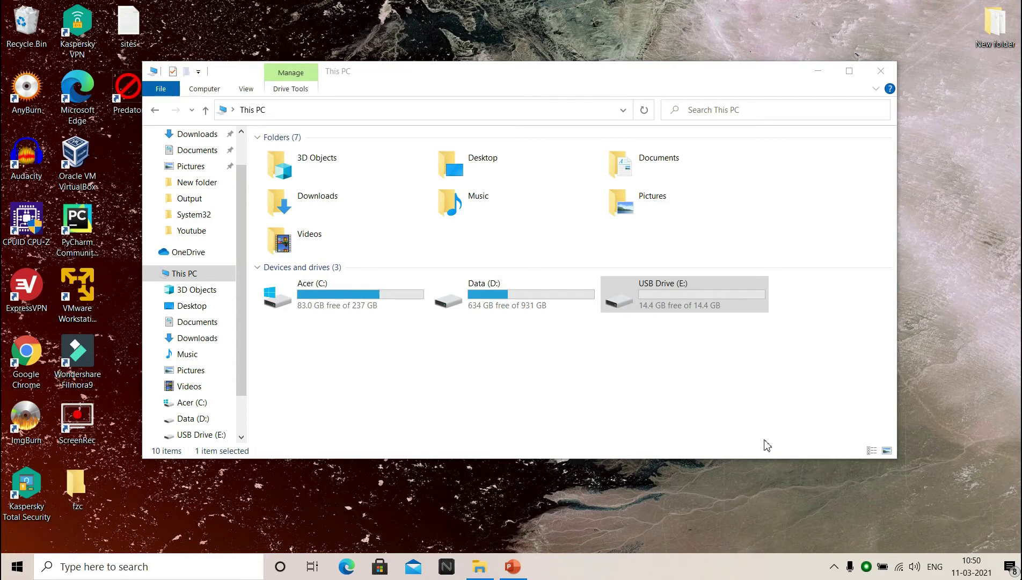
Step: Examine the files on USB Drive (E:), return to This PC and dismiss the removable drive scan report
click(679, 305)
double_click(675, 296)
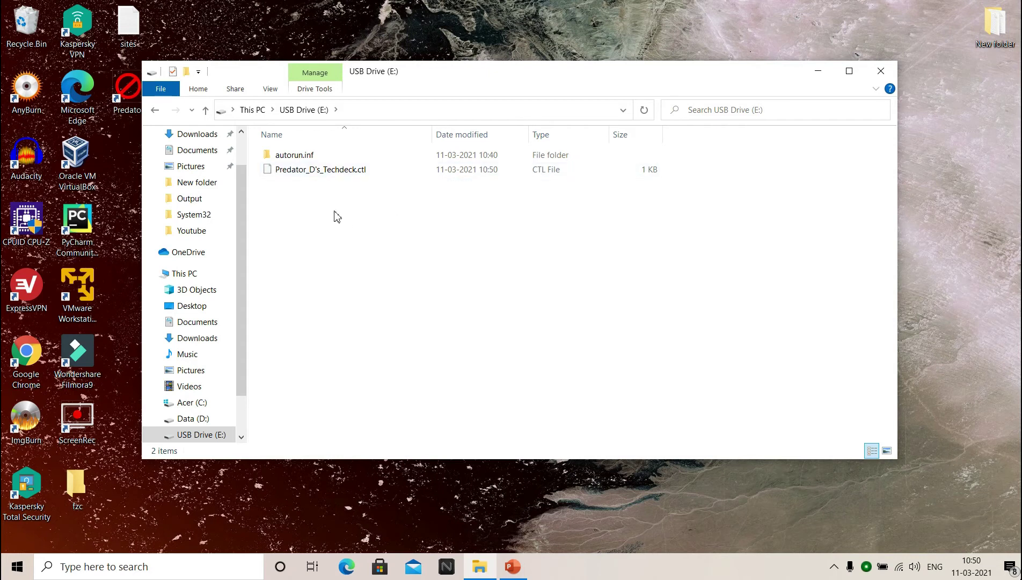
click(252, 111)
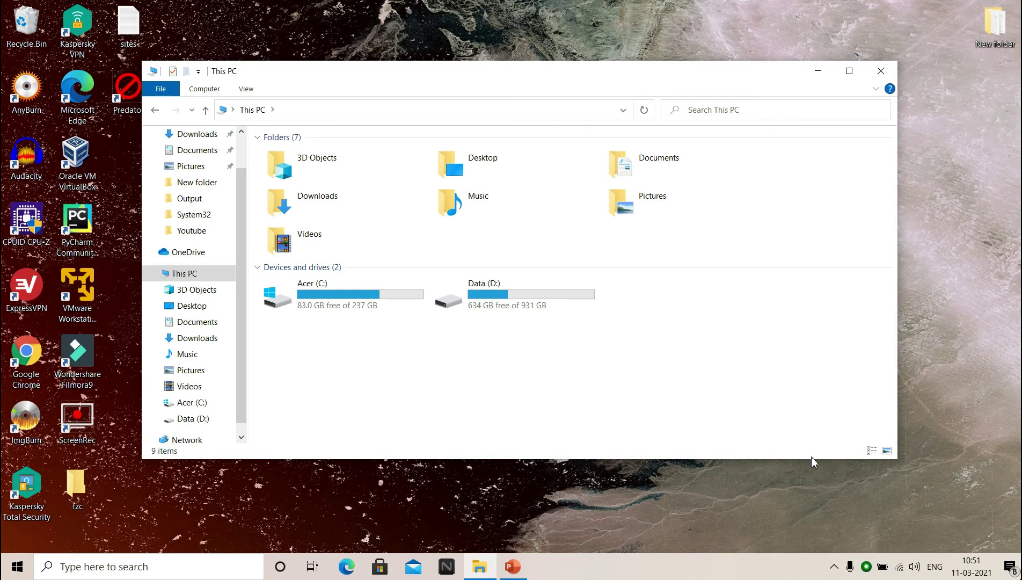
mouse_move(873, 570)
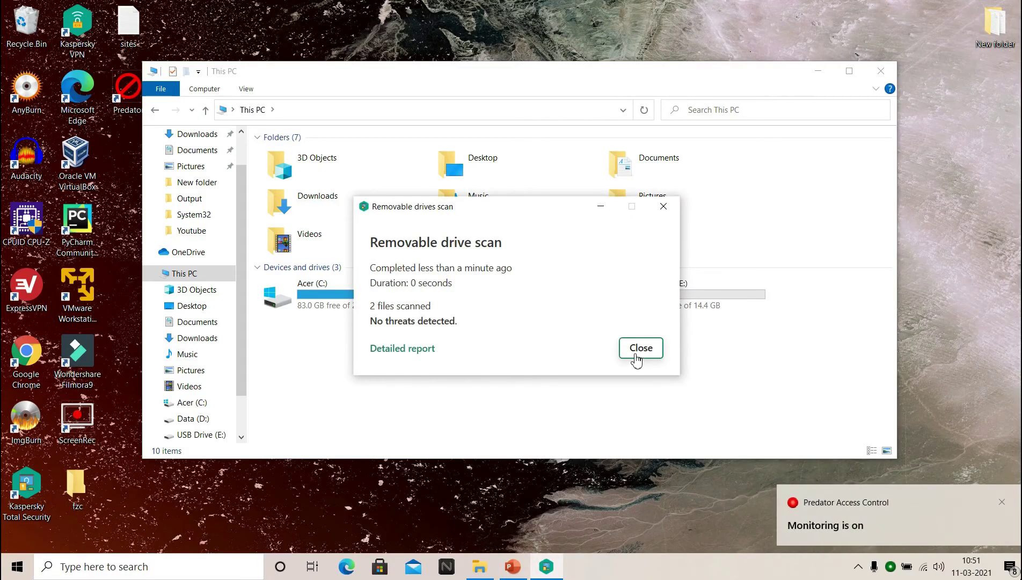
click(636, 355)
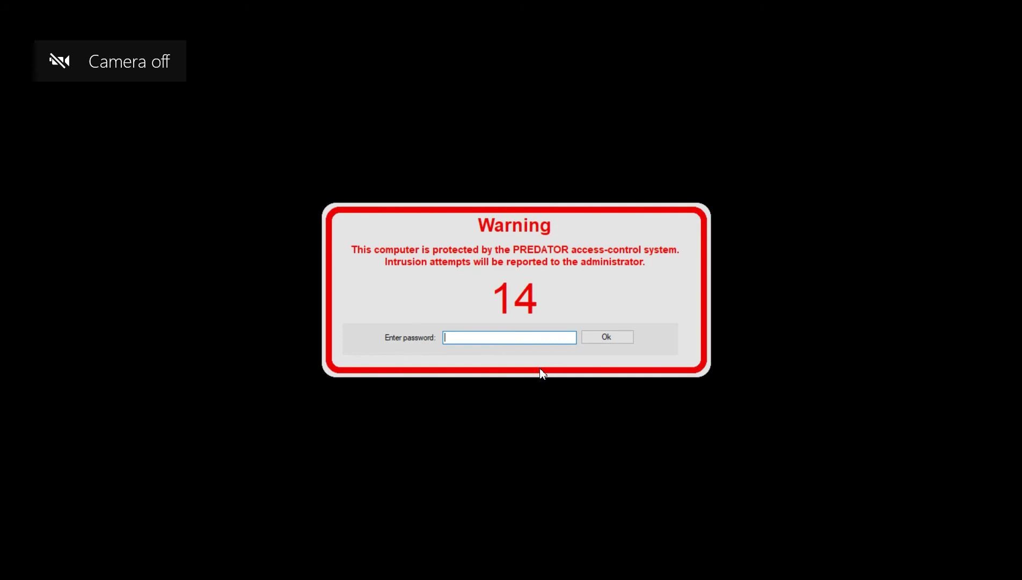
Step: Try to unlock the computer by submitting a password on the Predator lock screen
text(*********)
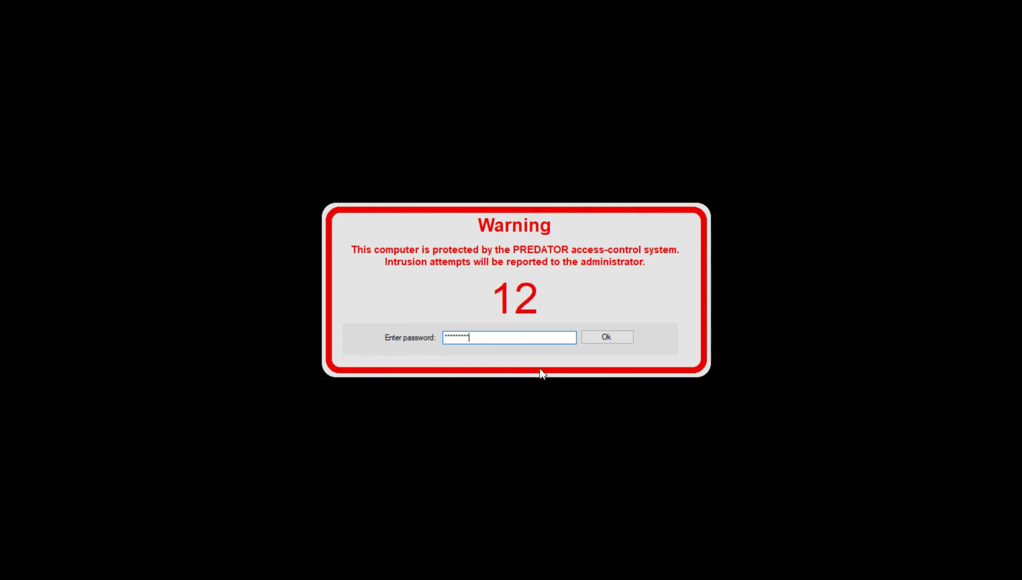
click(631, 339)
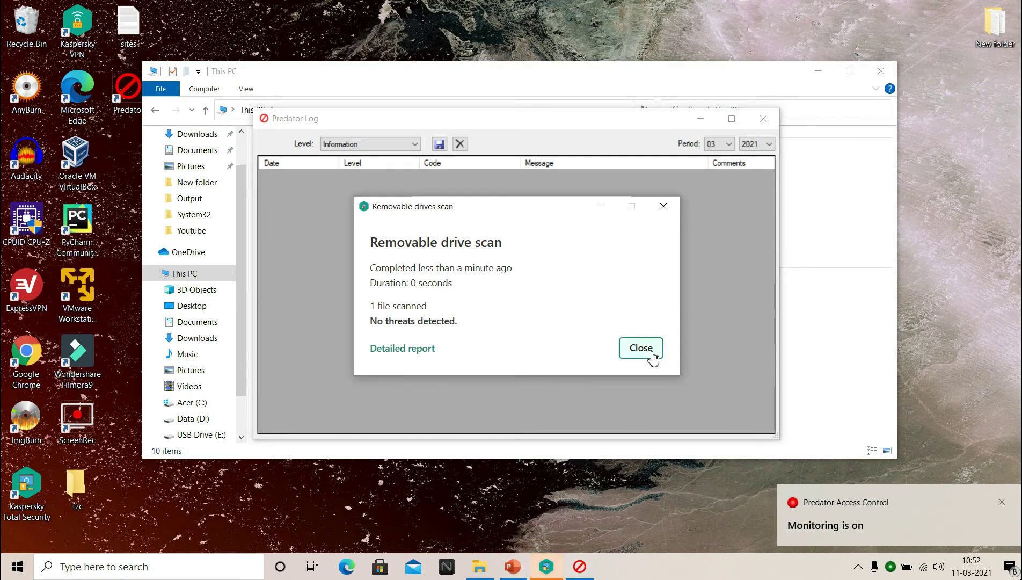
Step: Close the removable drive scan report and minimize the Predator Log window
click(649, 352)
click(700, 119)
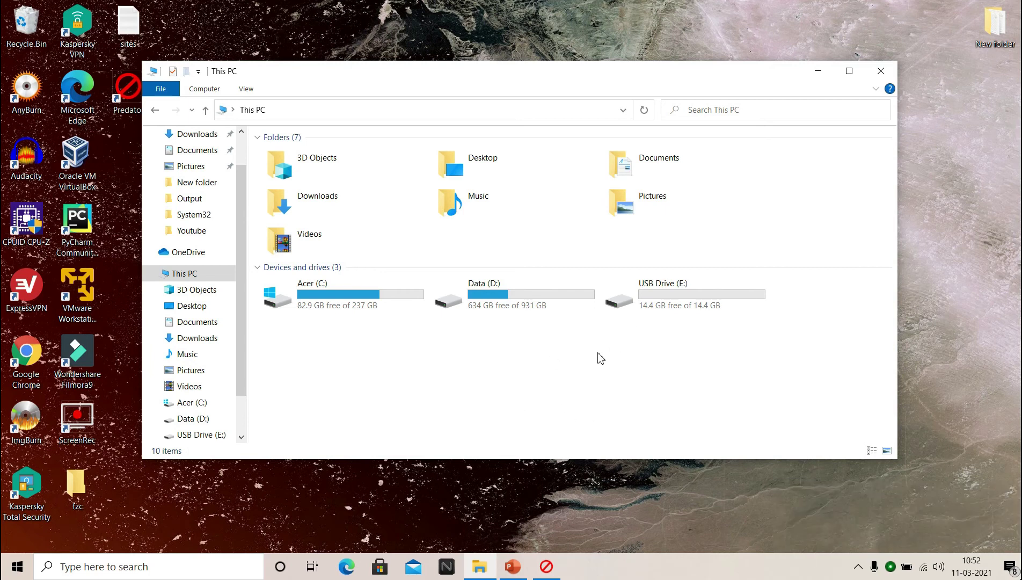
Step: Bring back the minimized Predator Log, review its lock, unlock and password error entries, and close it
click(543, 568)
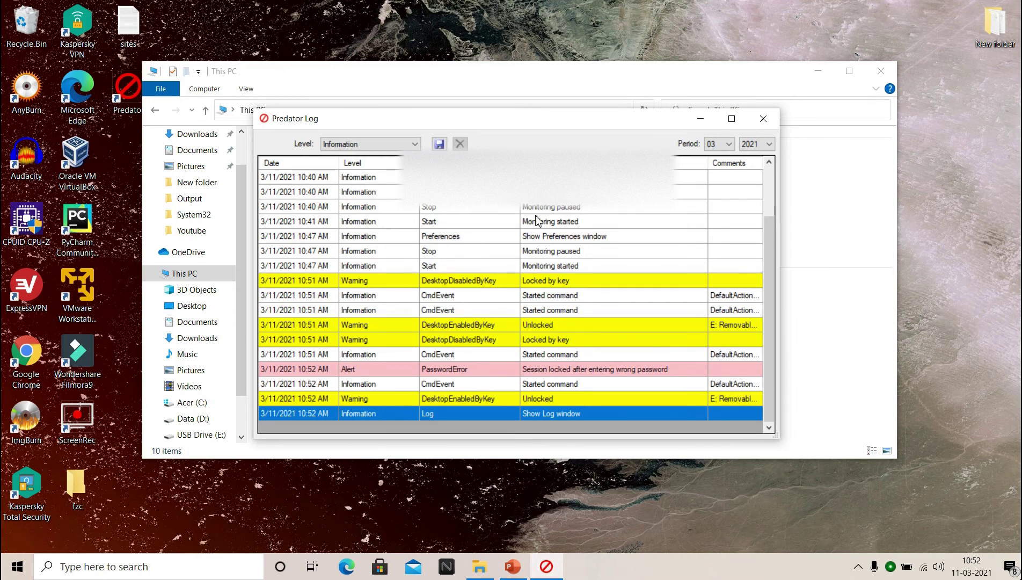
click(763, 118)
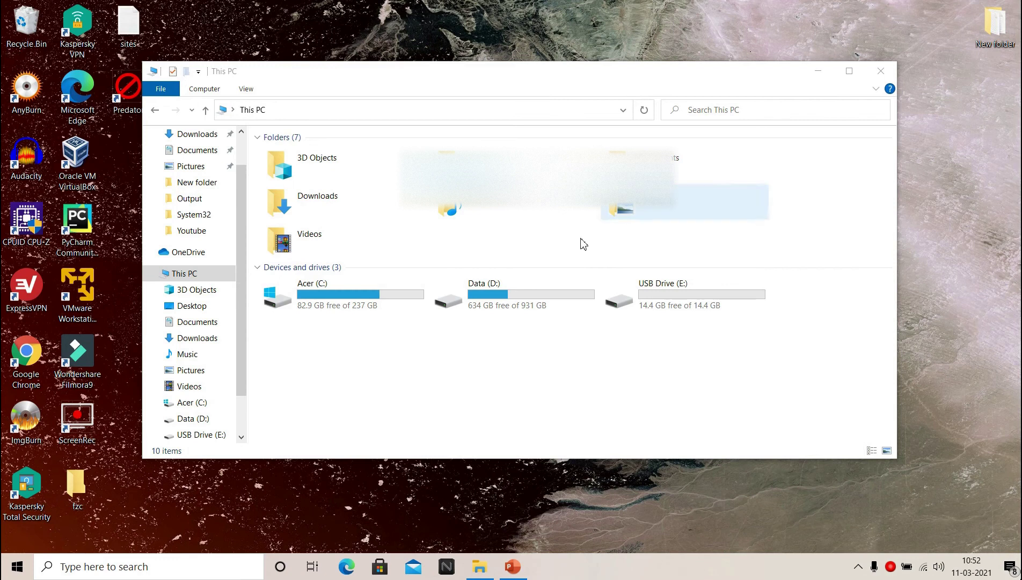
Step: View the Predator webcam snapshots in the Pictures folder one after another, from Predator_20210311T10511337 to Predator_20210311T10520242, and close the photo viewer
click(195, 376)
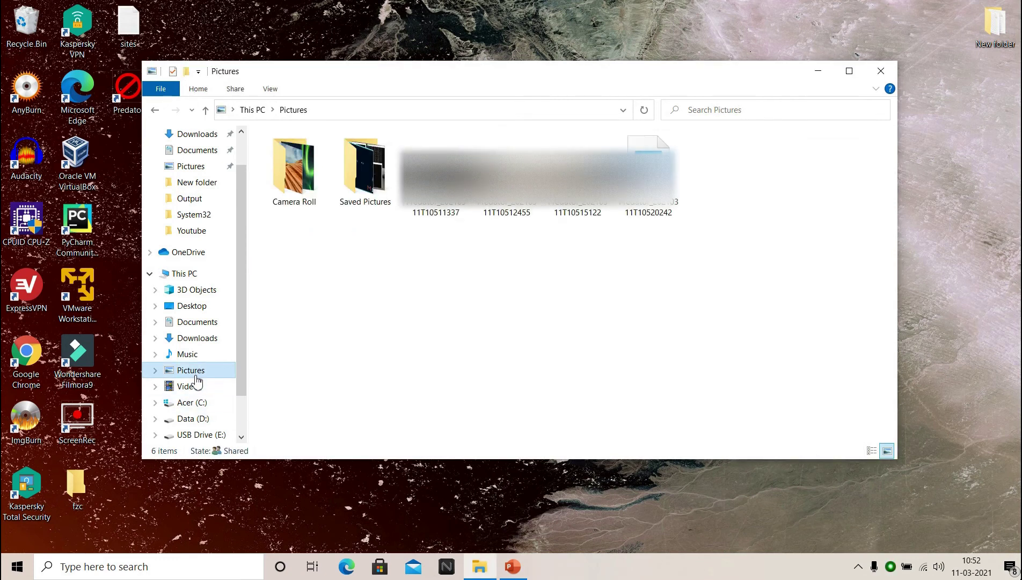
double_click(452, 210)
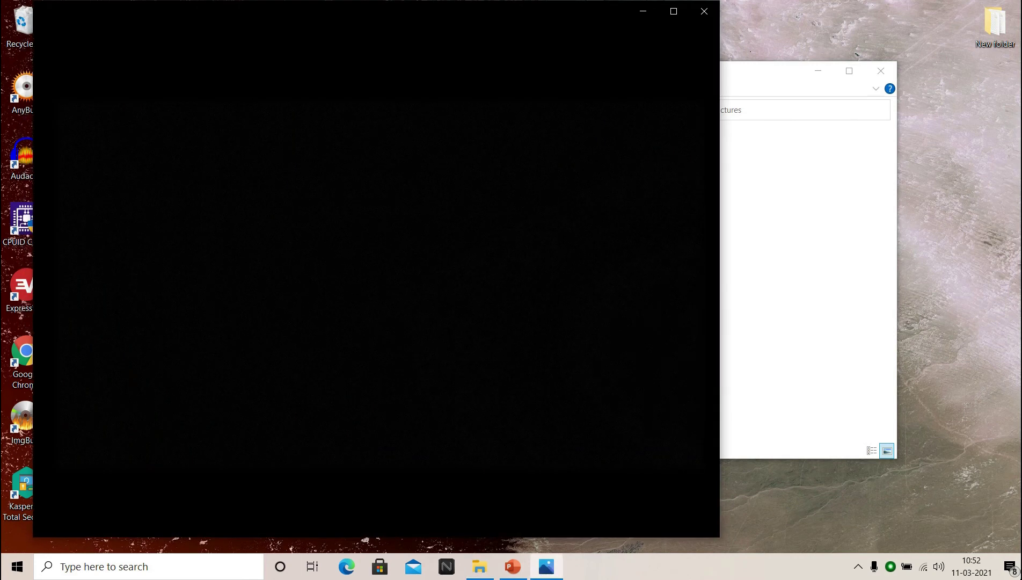
key(Right)
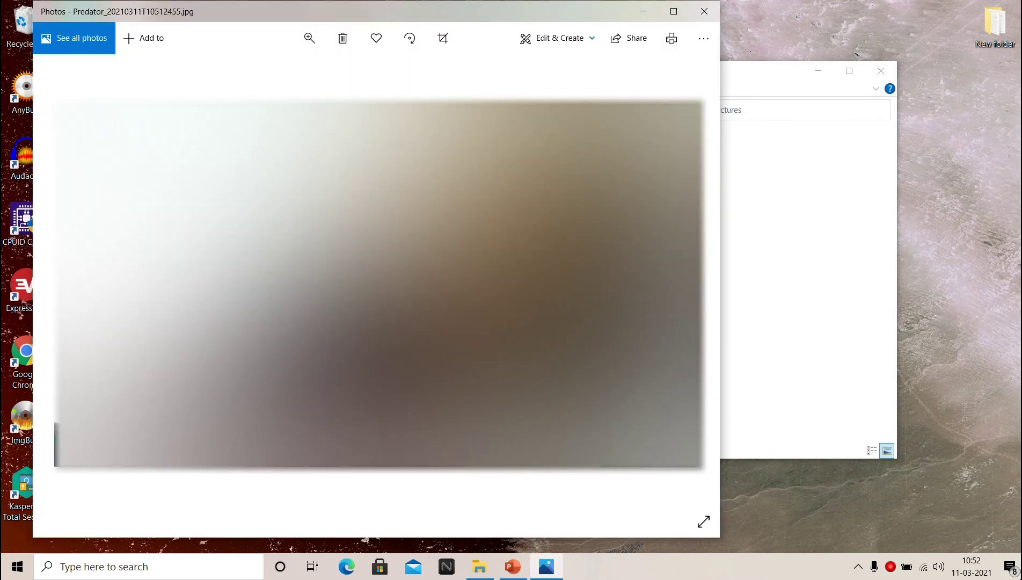
key(Right)
key(Right)
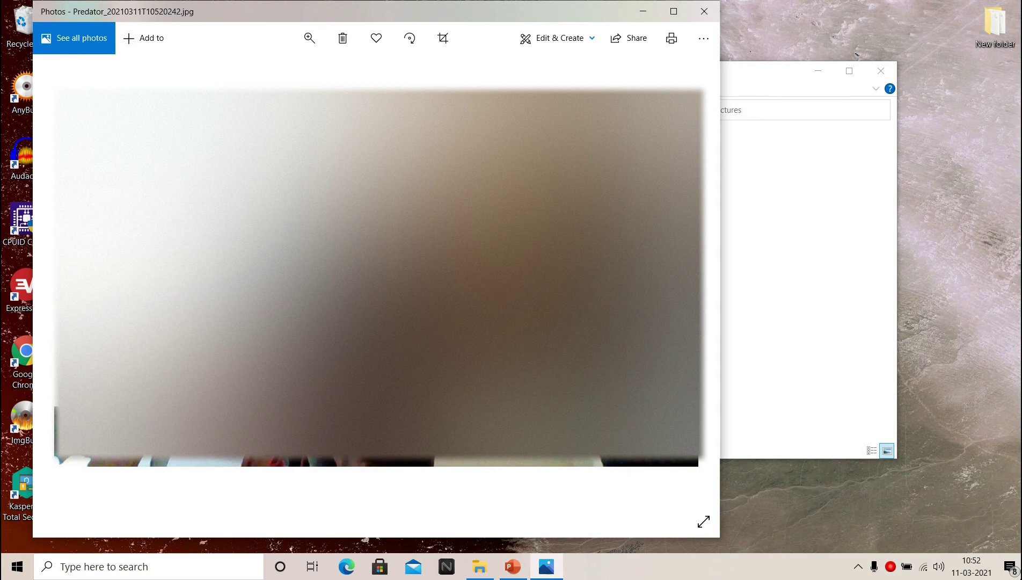
click(704, 11)
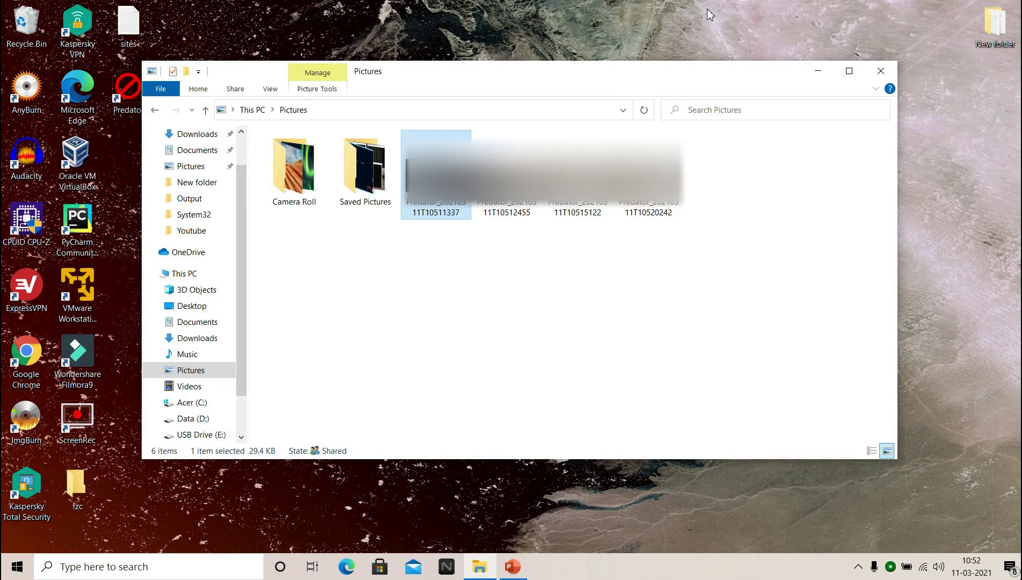